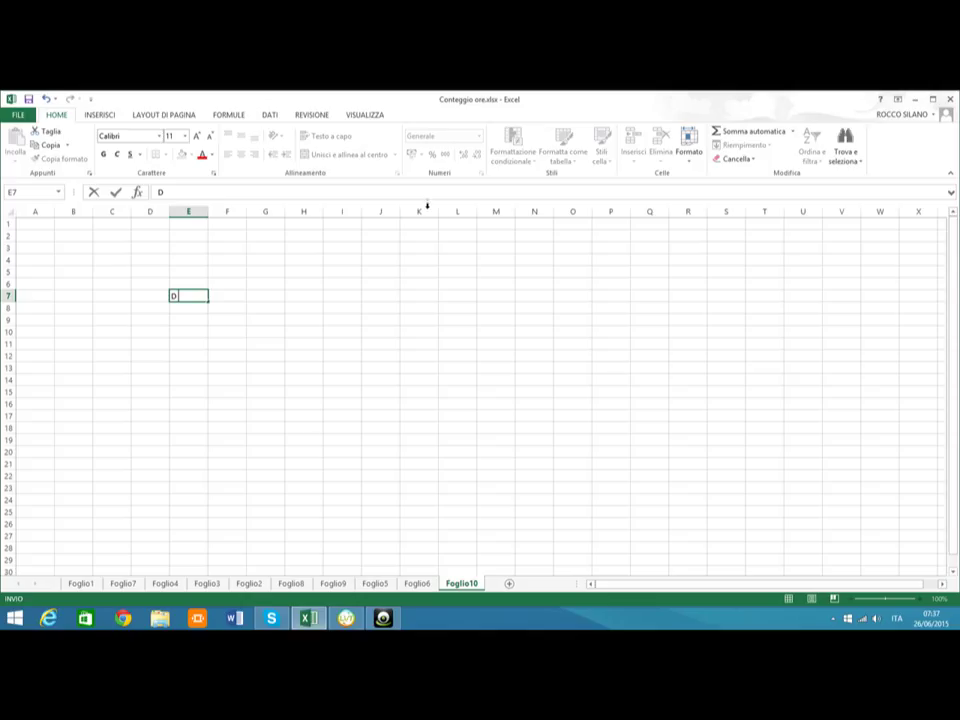
Enter the label t= in E9 with the value 10 in F9, and the label P in E10.
{"action": "left_click", "coordinate": [187, 322]}
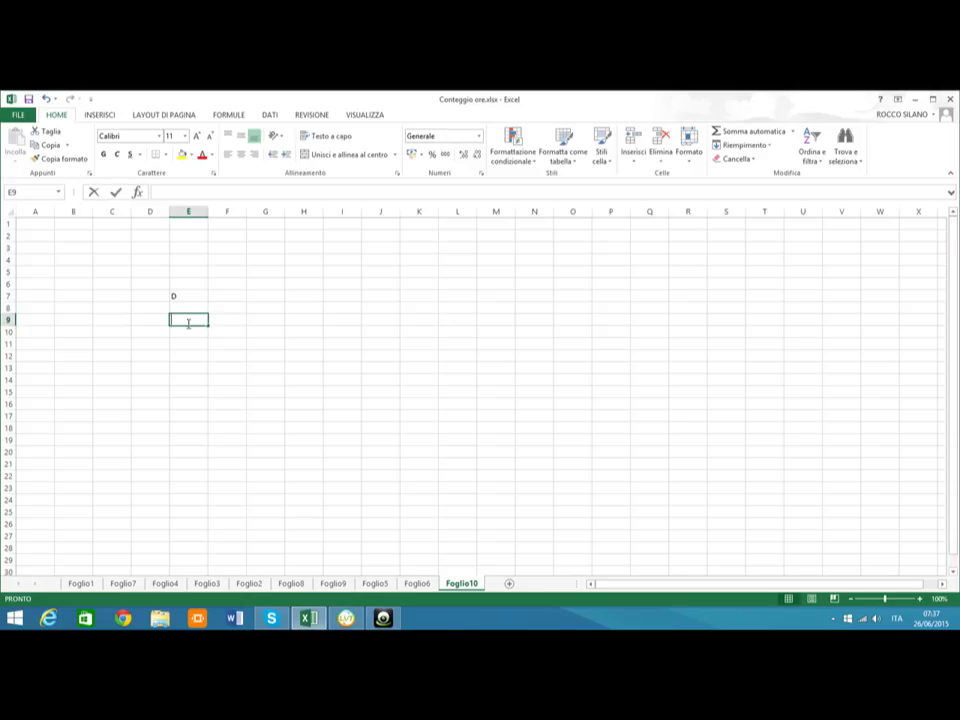
{"action": "type", "text": "t="}
{"action": "left_click", "coordinate": [226, 319]}
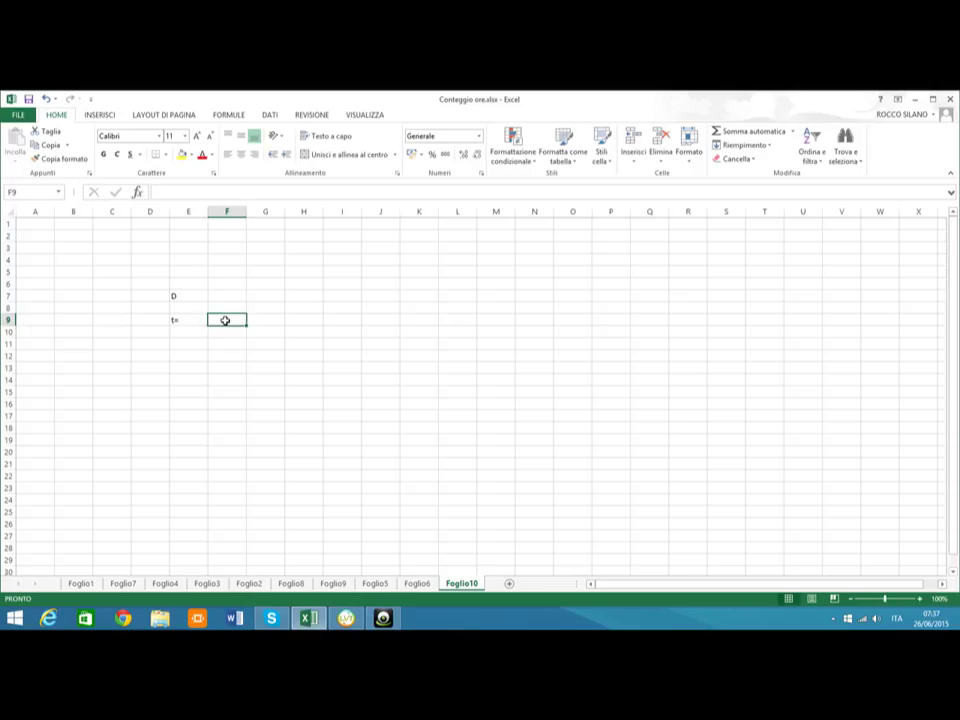
{"action": "type", "text": "10"}
{"action": "left_click", "coordinate": [201, 333]}
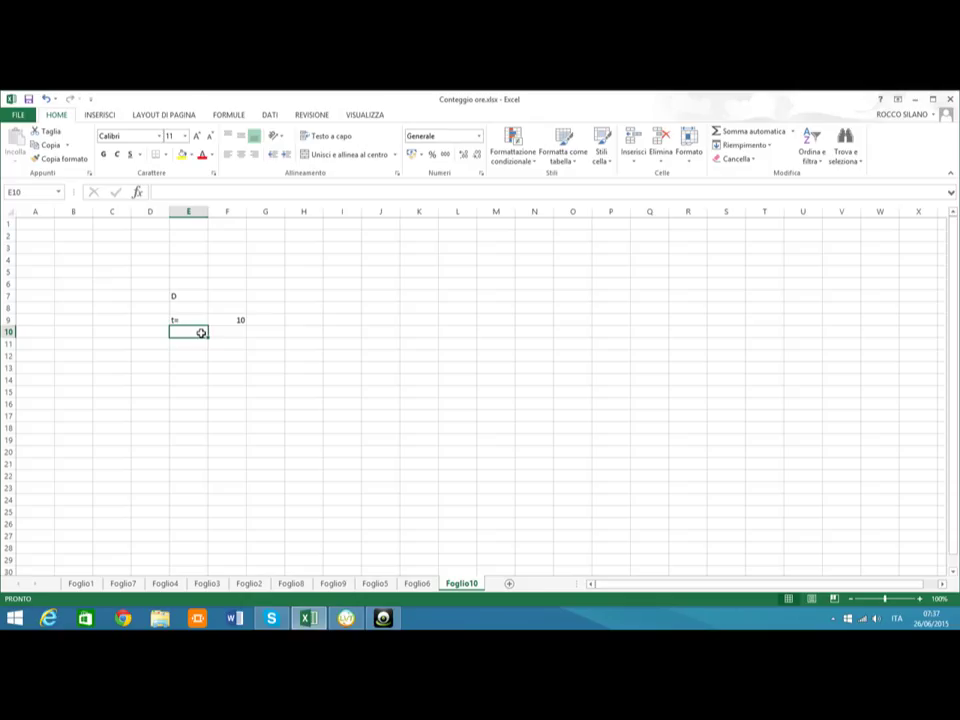
{"action": "type", "text": "P"}
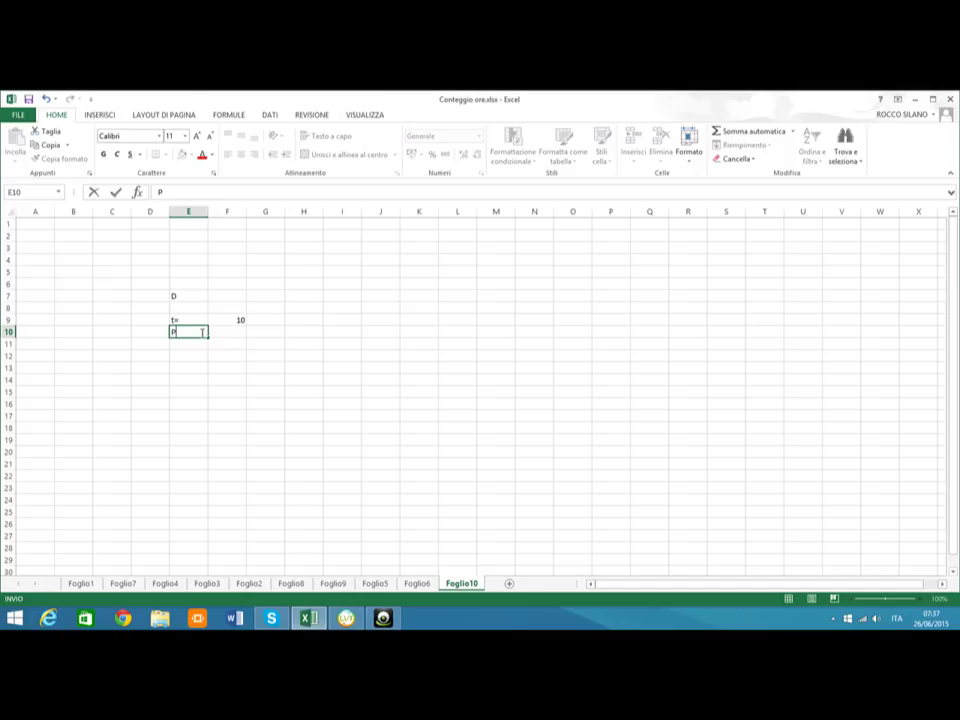
Enter the second duration with the label t= in E12 and the value 6 in F12.
{"action": "left_click", "coordinate": [197, 365]}
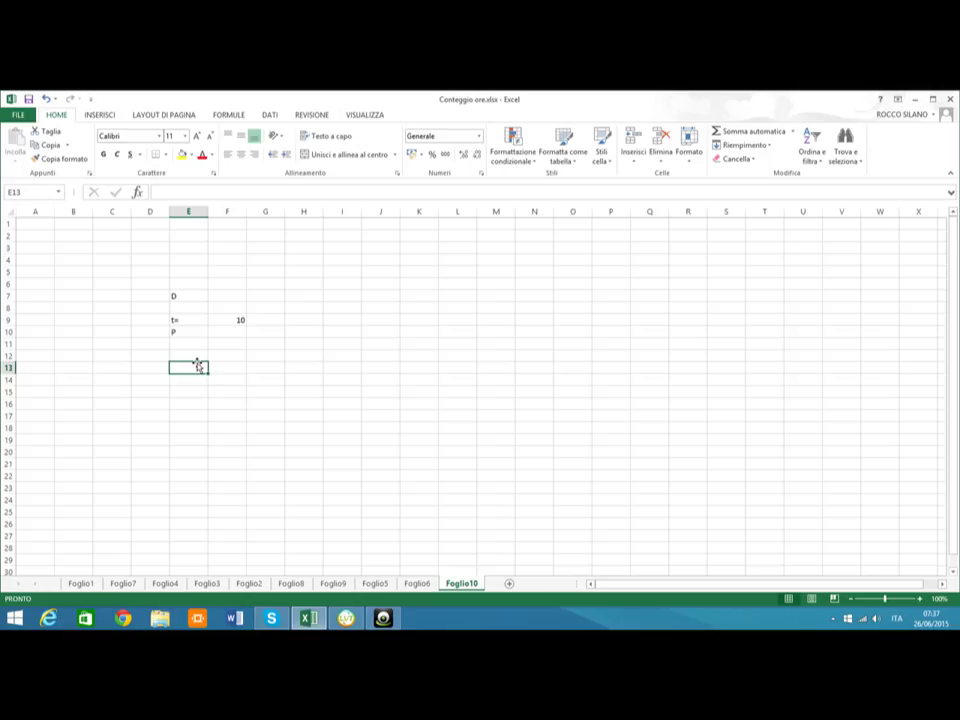
{"action": "left_click", "coordinate": [195, 355]}
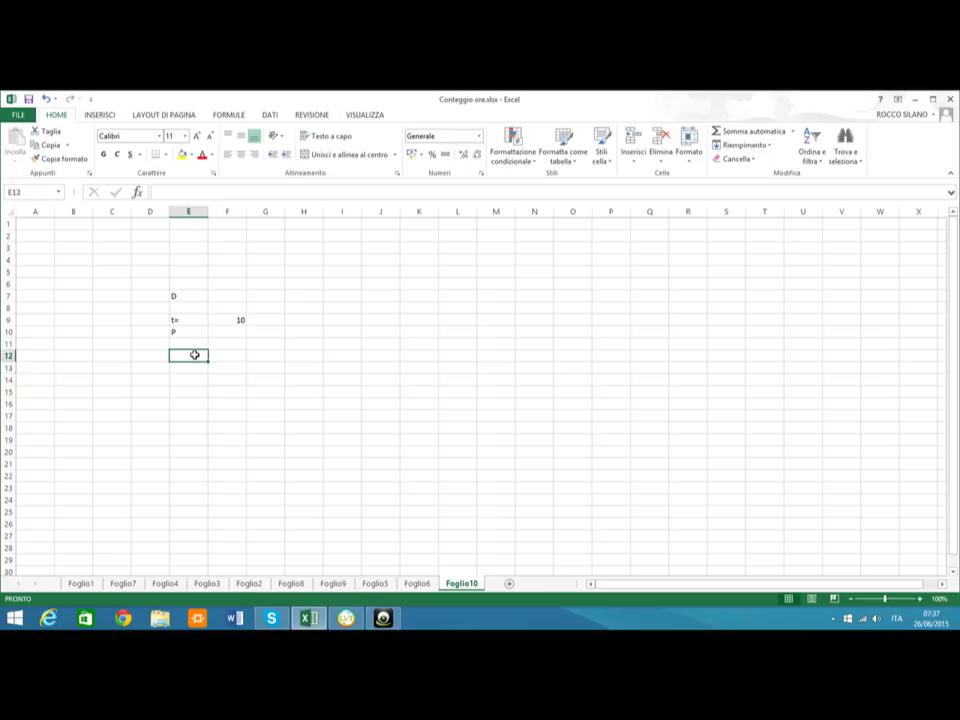
{"action": "type", "text": "t="}
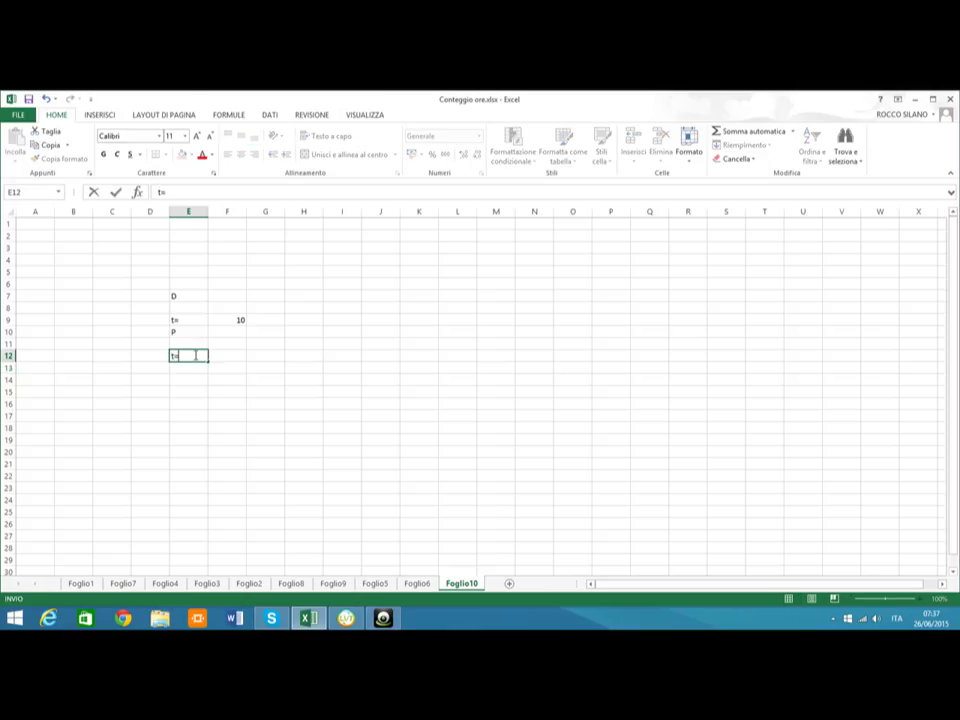
{"action": "left_click", "coordinate": [221, 357]}
{"action": "type", "text": "6"}
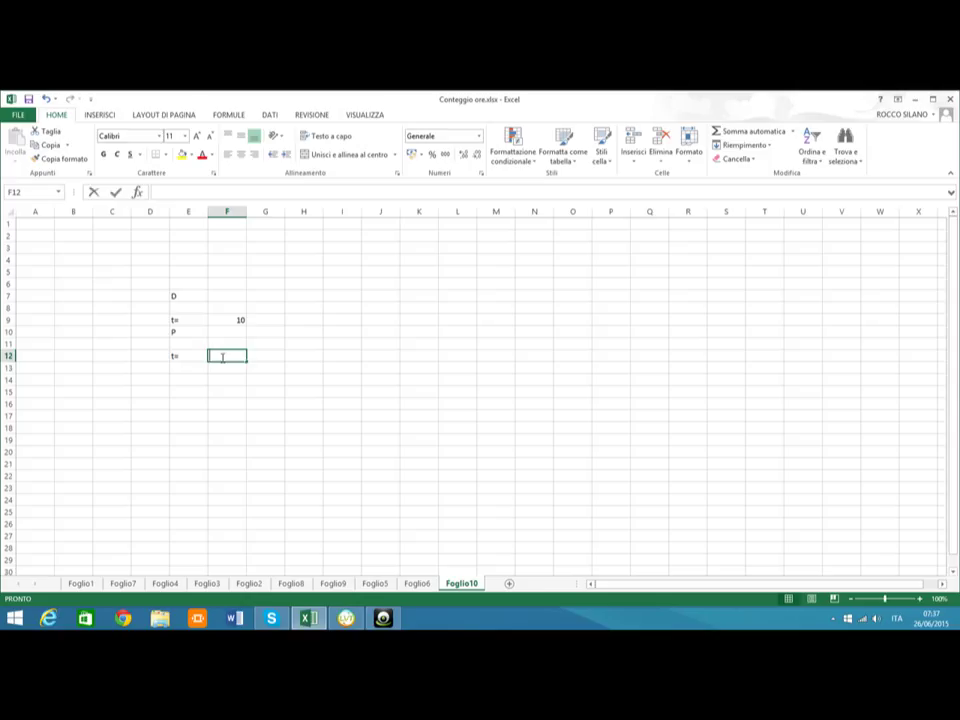
Write the second payment relation P2=P+1/2P+1000 as text in E13.
{"action": "left_click", "coordinate": [195, 367]}
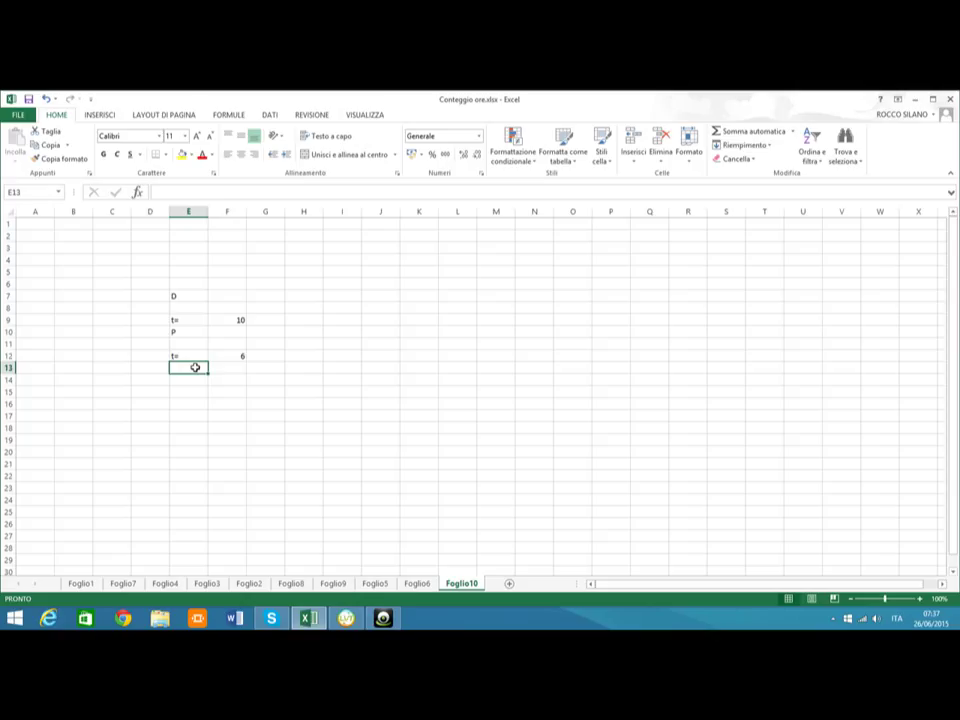
{"action": "type", "text": "P="}
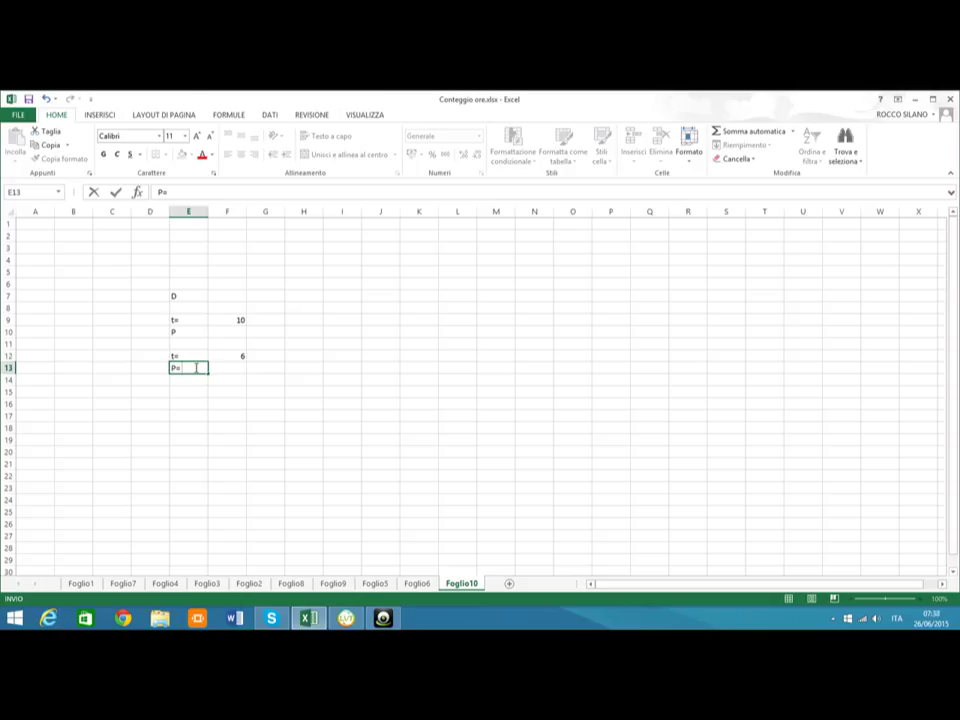
{"action": "key", "text": "BackSpace"}
{"action": "type", "text": "2=P+1/2P"}
{"action": "type", "text": "+1000"}
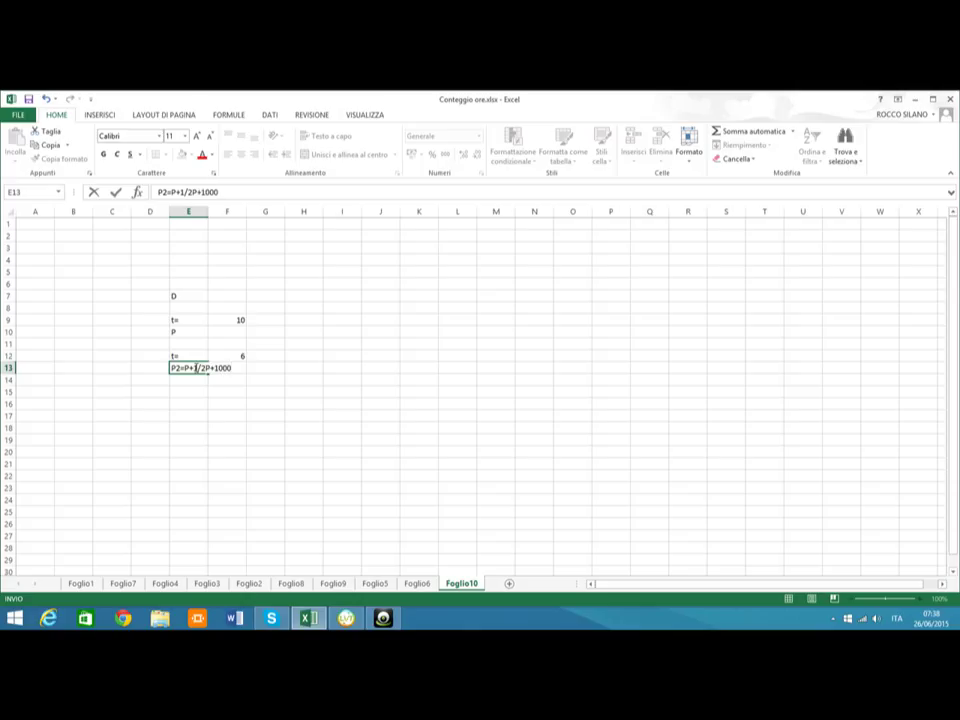
{"action": "key", "text": "Return"}
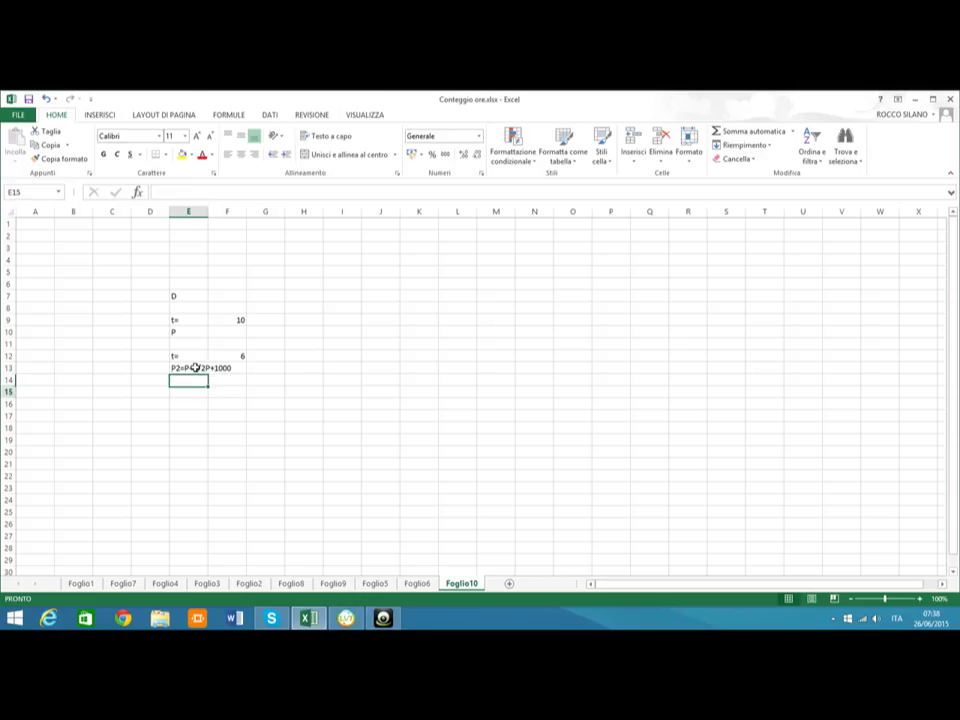
{"action": "key", "text": "Return"}
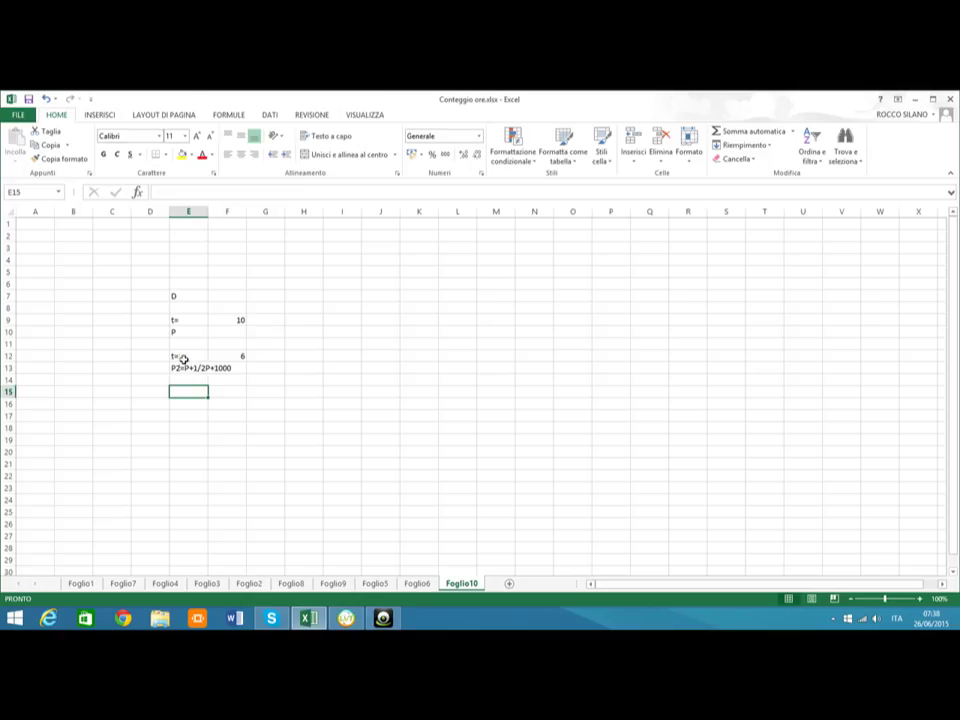
Move the second data block E12:F13 down to E15:F16, and enter j(4)= in E11 with 7% in F11.
{"action": "left_click_drag", "start_coordinate": [184, 359], "coordinate": [221, 392]}
{"action": "left_click", "coordinate": [192, 342]}
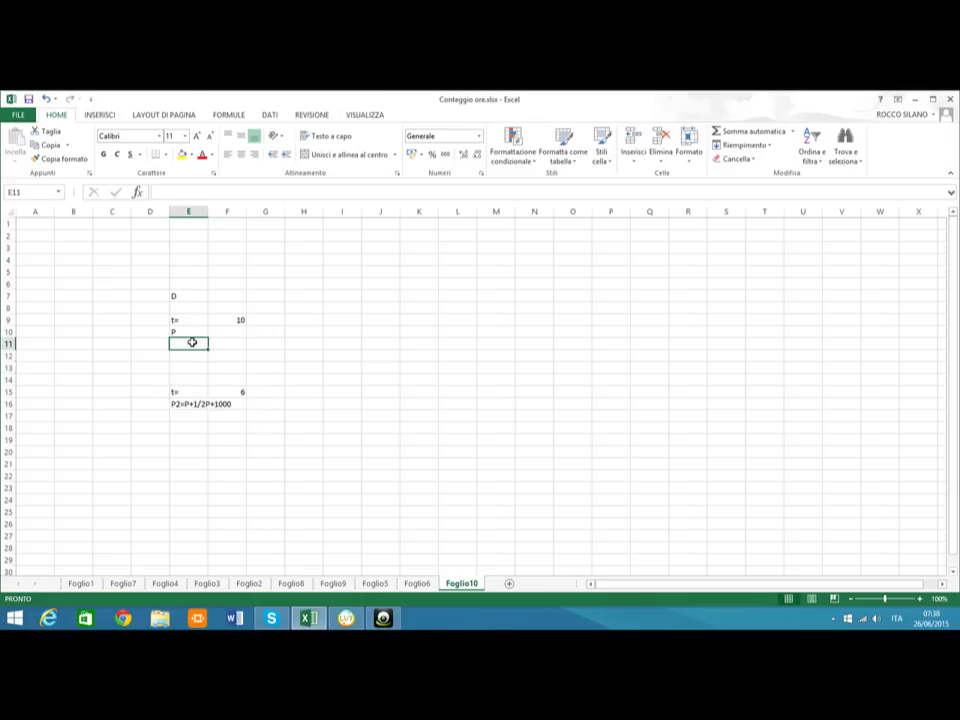
{"action": "type", "text": "j(4"}
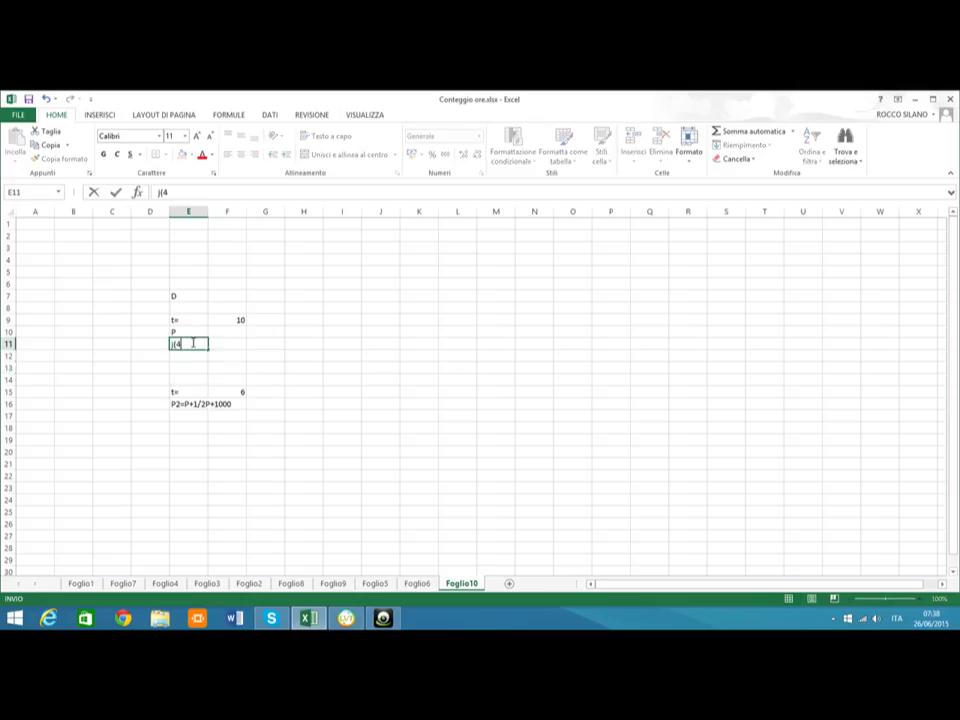
{"action": "type", "text": ")="}
{"action": "left_click", "coordinate": [227, 344]}
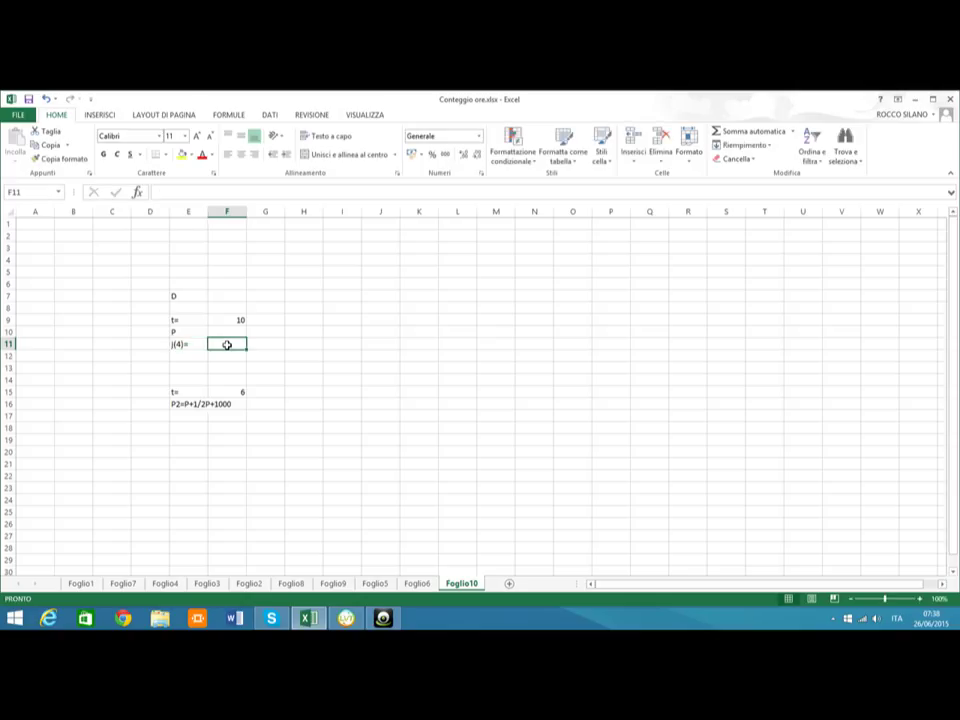
{"action": "type", "text": "7%"}
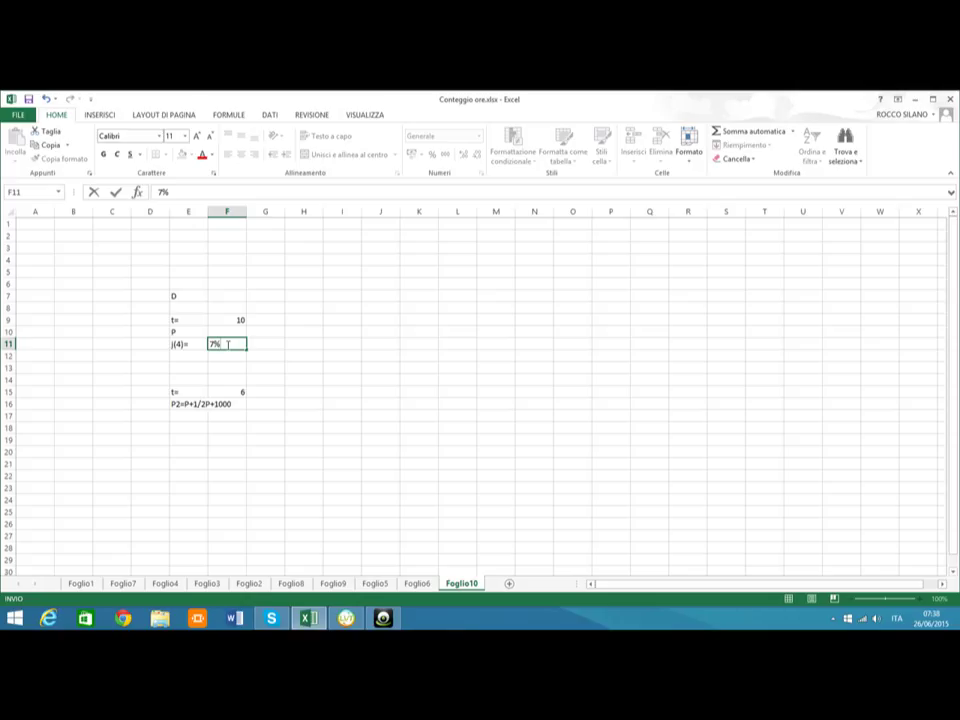
Enter the second block's rate with the label i(1/3)= in E17 and the value 3% in F17.
{"action": "left_click", "coordinate": [185, 418]}
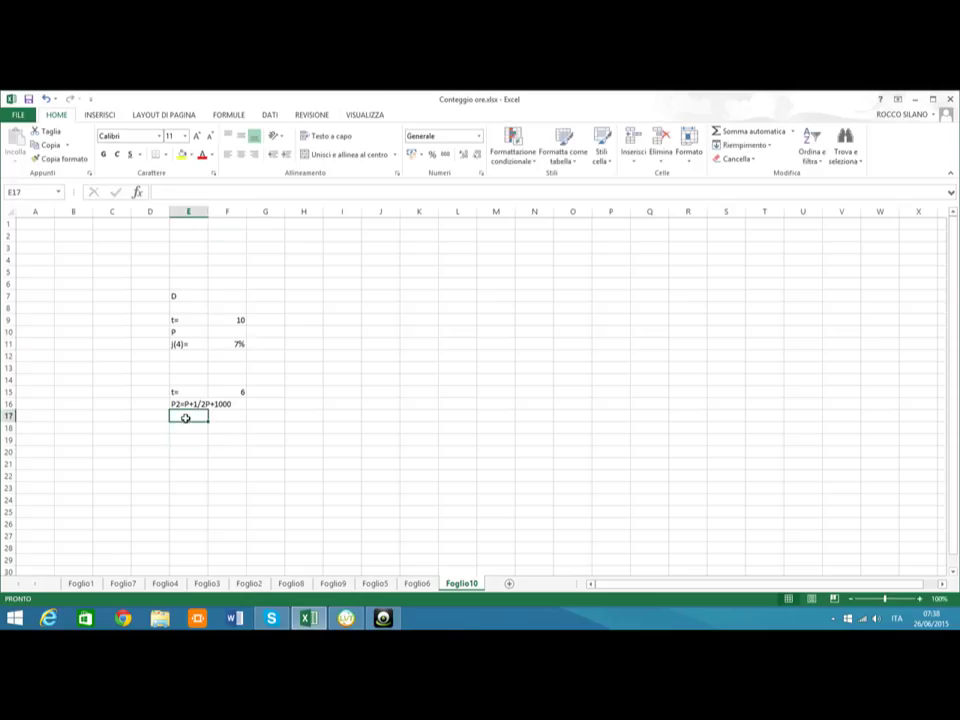
{"action": "type", "text": "i(1"}
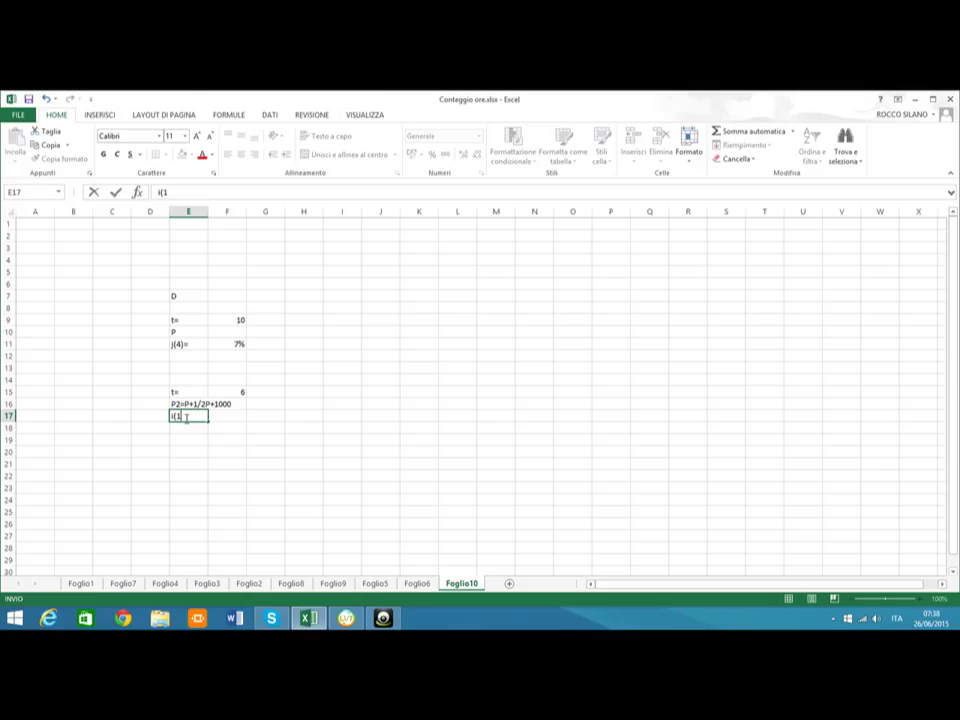
{"action": "type", "text": "73)="}
{"action": "key", "text": "BackSpace"}
{"action": "key", "text": "BackSpace"}
{"action": "key", "text": "BackSpace"}
{"action": "key", "text": "BackSpace"}
{"action": "type", "text": "/3)="}
{"action": "left_click", "coordinate": [239, 417]}
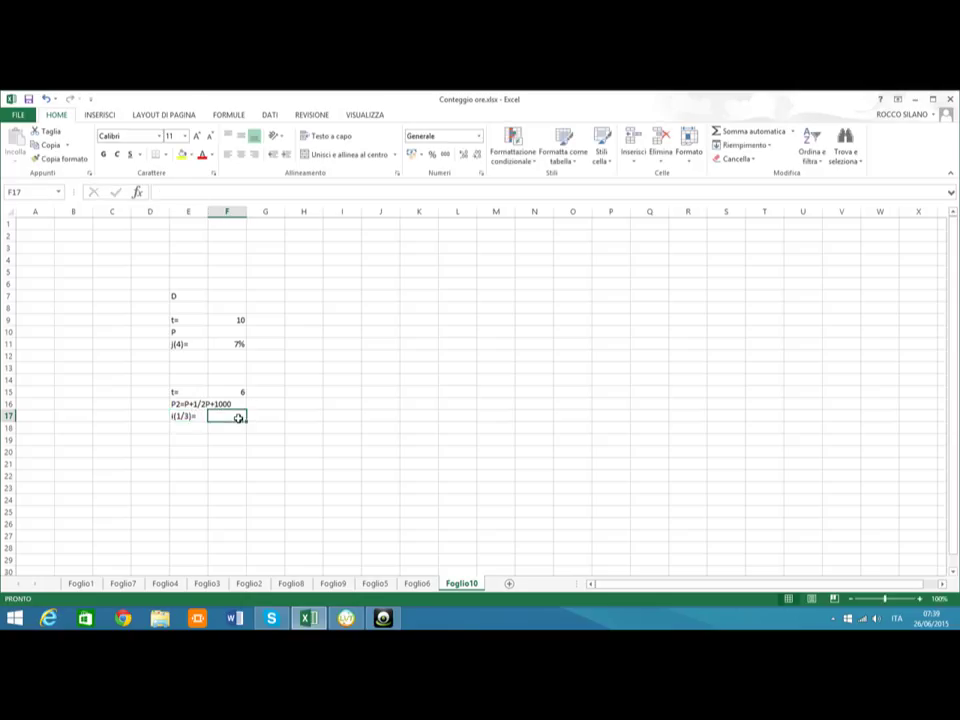
{"action": "type", "text": "3%"}
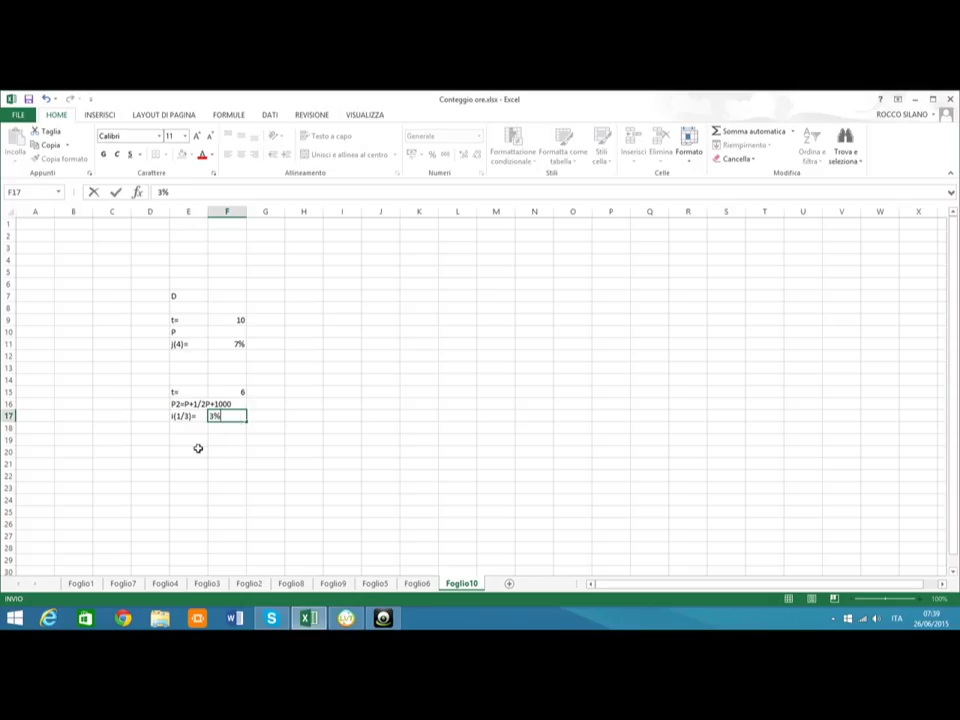
Enter M= in E20 with 30000 in F20, and apply the euro accounting format to the amount.
{"action": "left_click", "coordinate": [198, 448]}
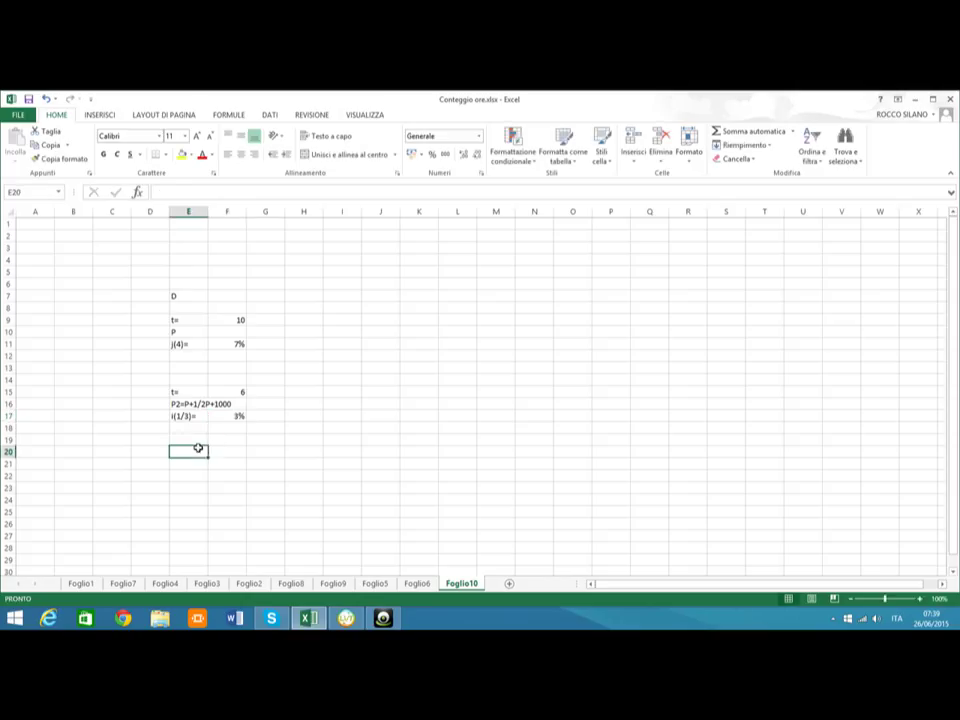
{"action": "type", "text": "M="}
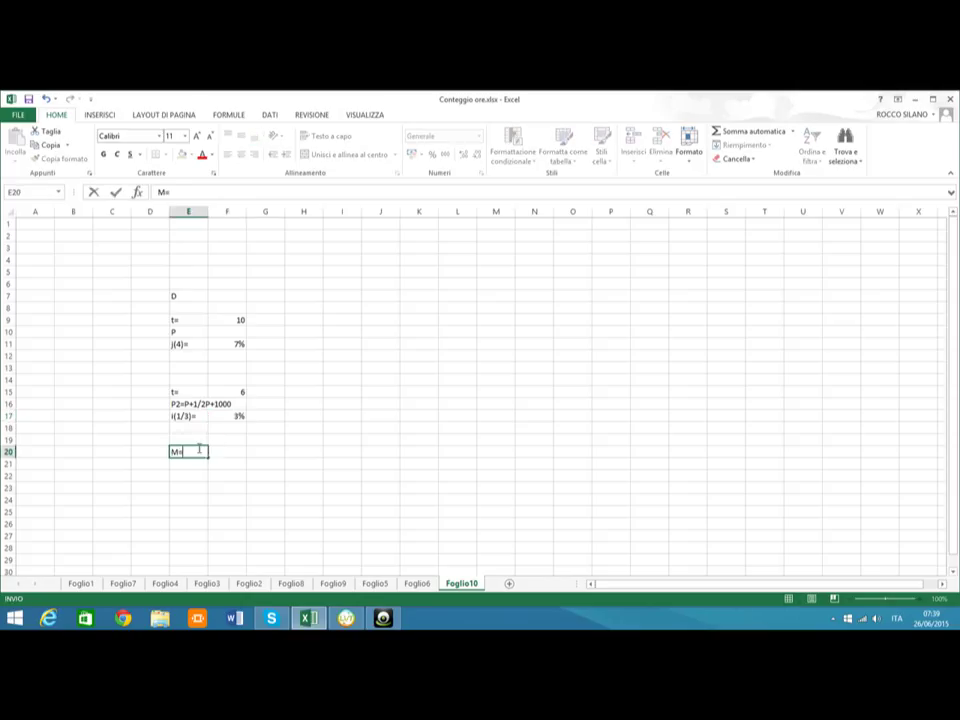
{"action": "left_click", "coordinate": [228, 452]}
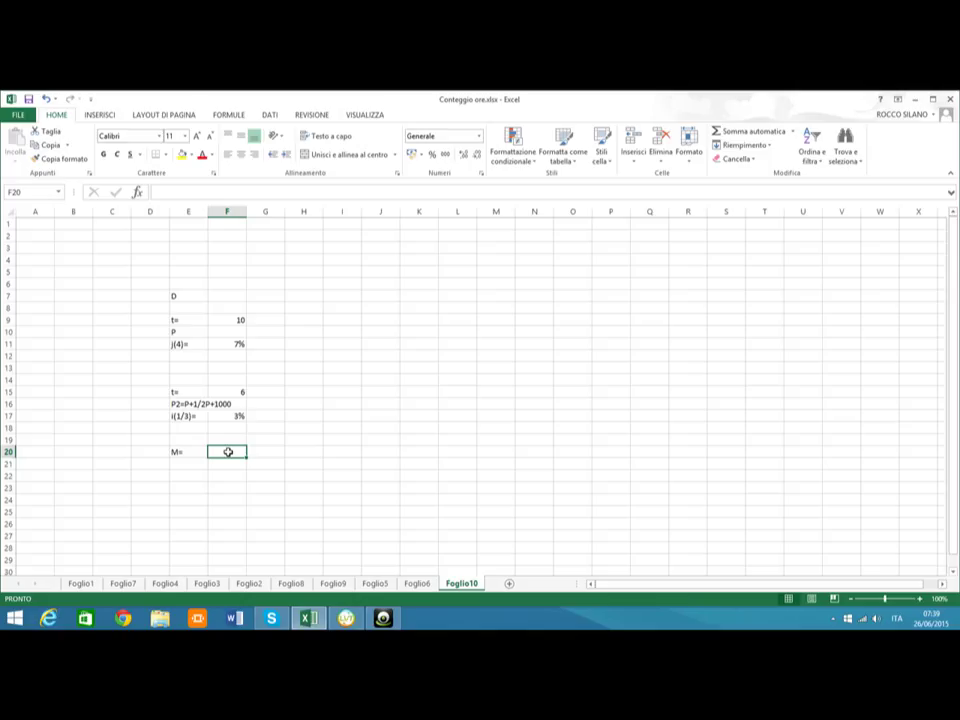
{"action": "type", "text": "30000"}
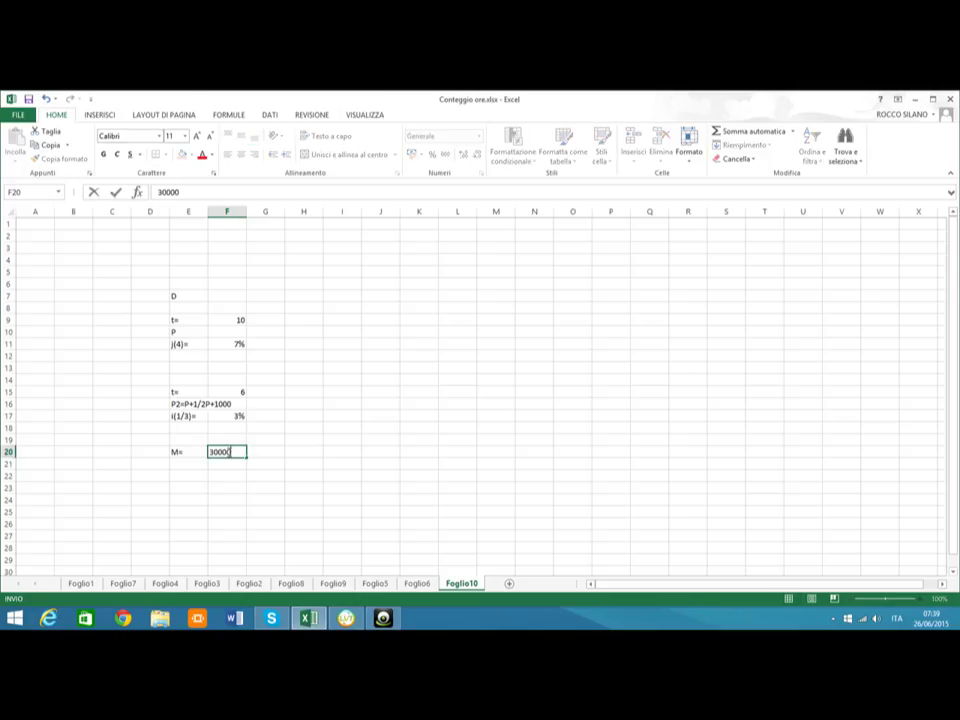
{"action": "key", "text": "Return"}
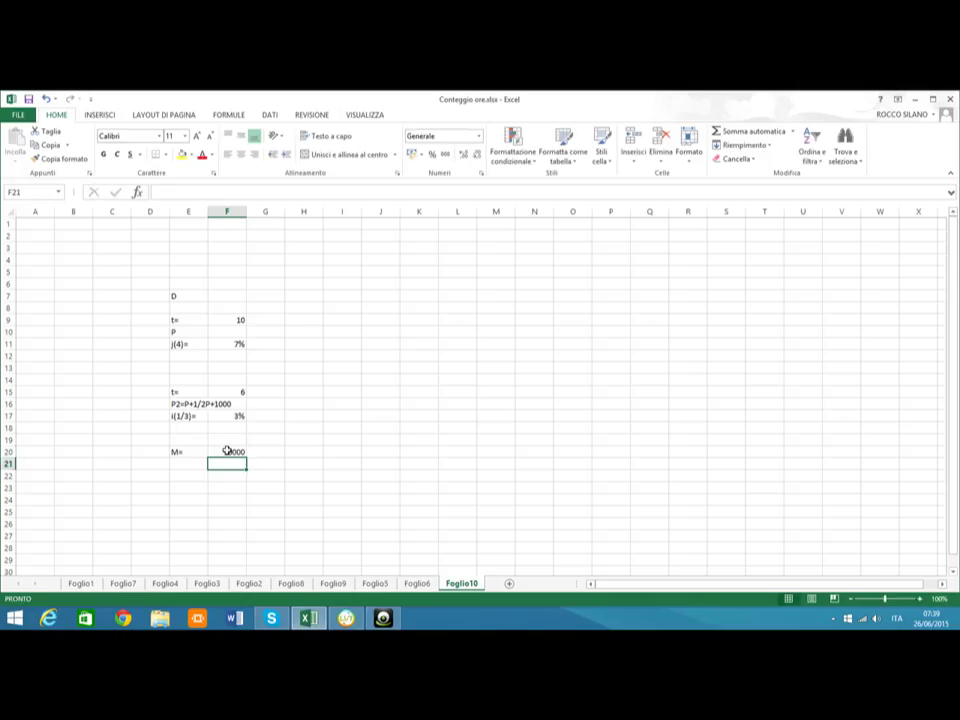
{"action": "left_click", "coordinate": [229, 451]}
{"action": "left_click", "coordinate": [411, 154]}
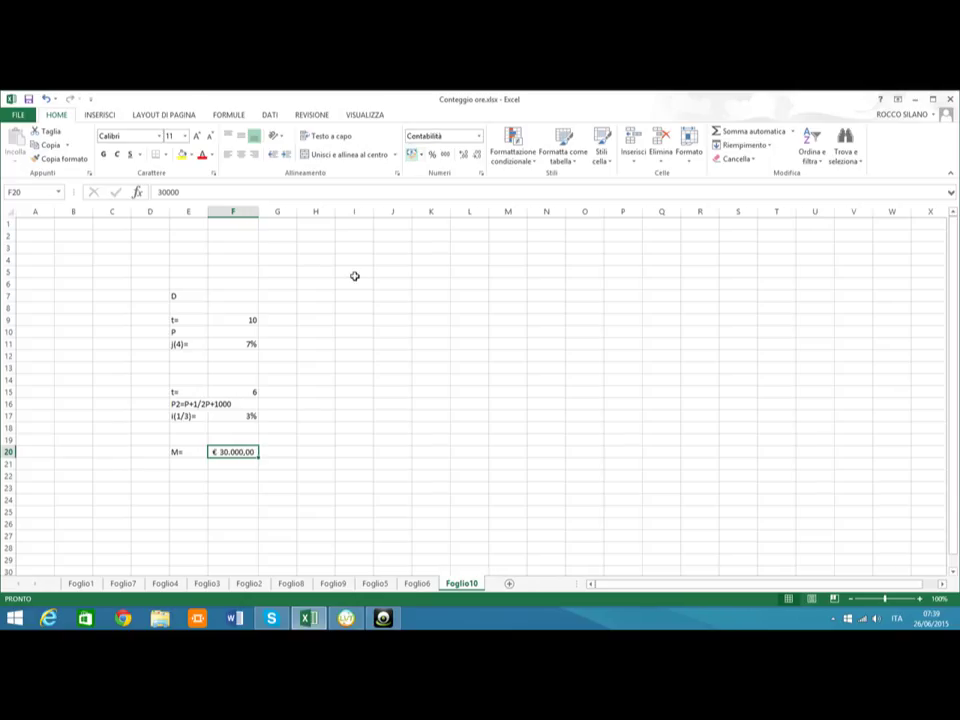
Highlight the payment cells E10 (P) and E16 (P2) with a yellow fill.
{"action": "left_click", "coordinate": [172, 331]}
{"action": "type", "text": "P"}
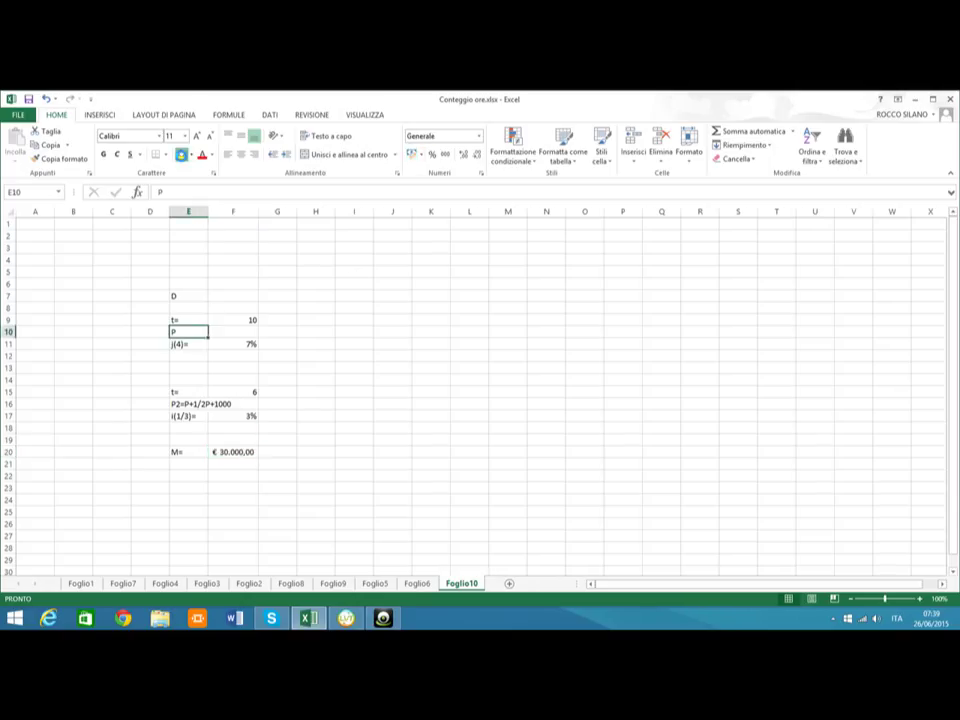
{"action": "left_click", "coordinate": [183, 154]}
{"action": "left_click", "coordinate": [182, 403]}
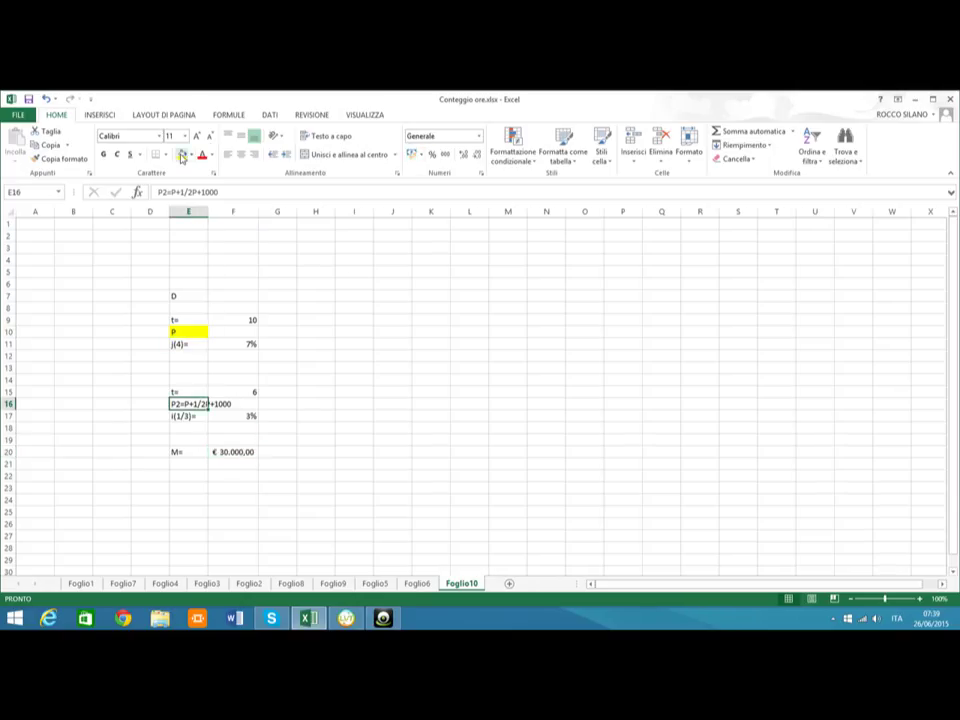
{"action": "left_click", "coordinate": [182, 157]}
{"action": "left_click", "coordinate": [183, 500]}
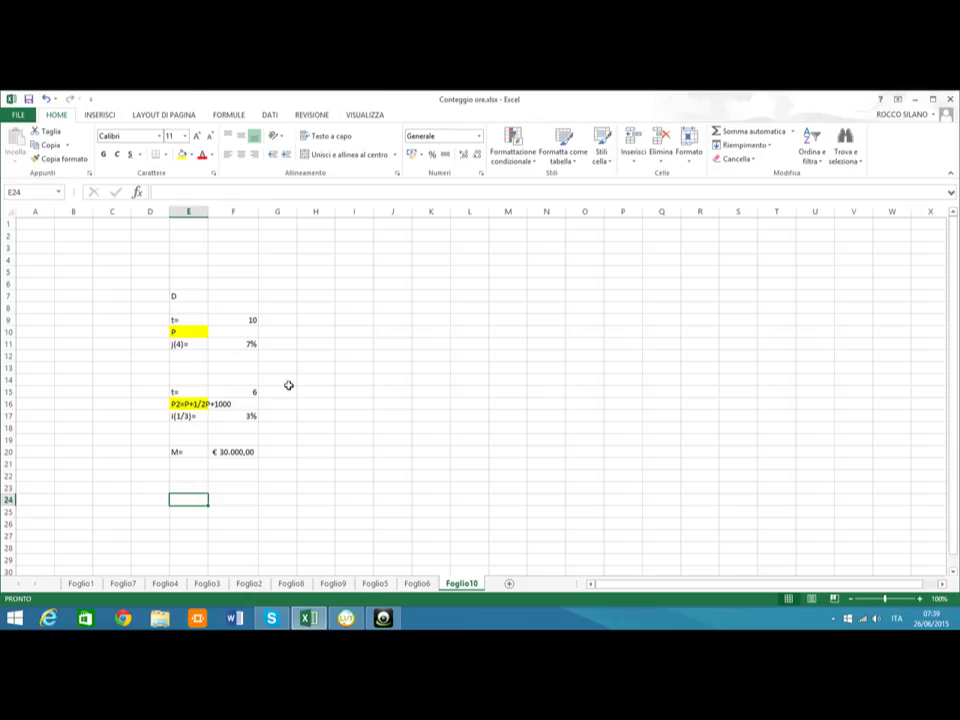
{"action": "left_click", "coordinate": [178, 333]}
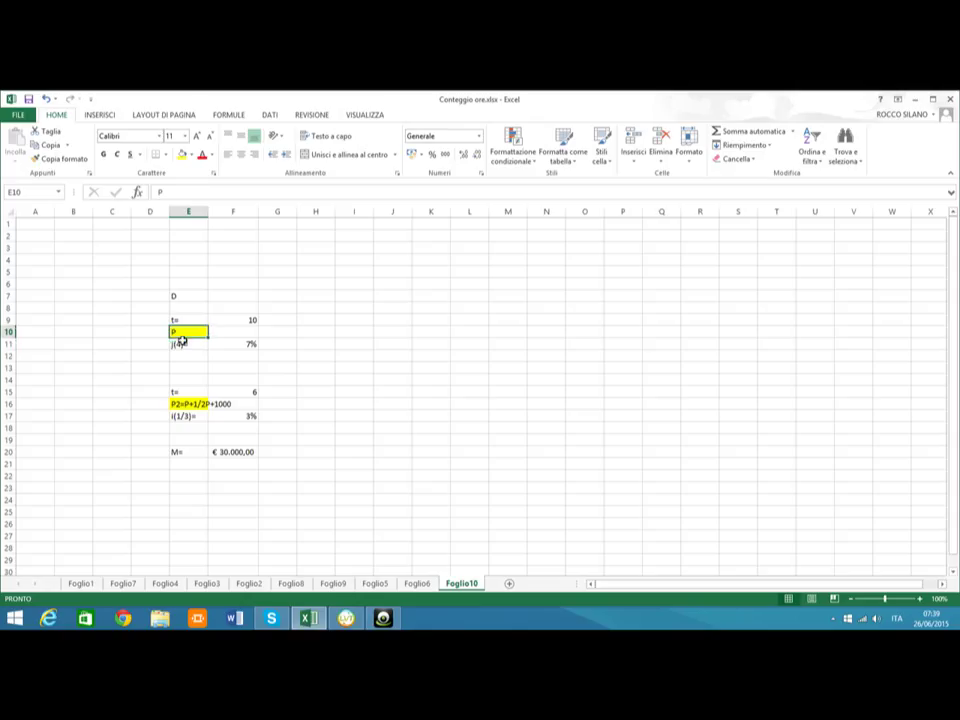
{"action": "left_click", "coordinate": [188, 355]}
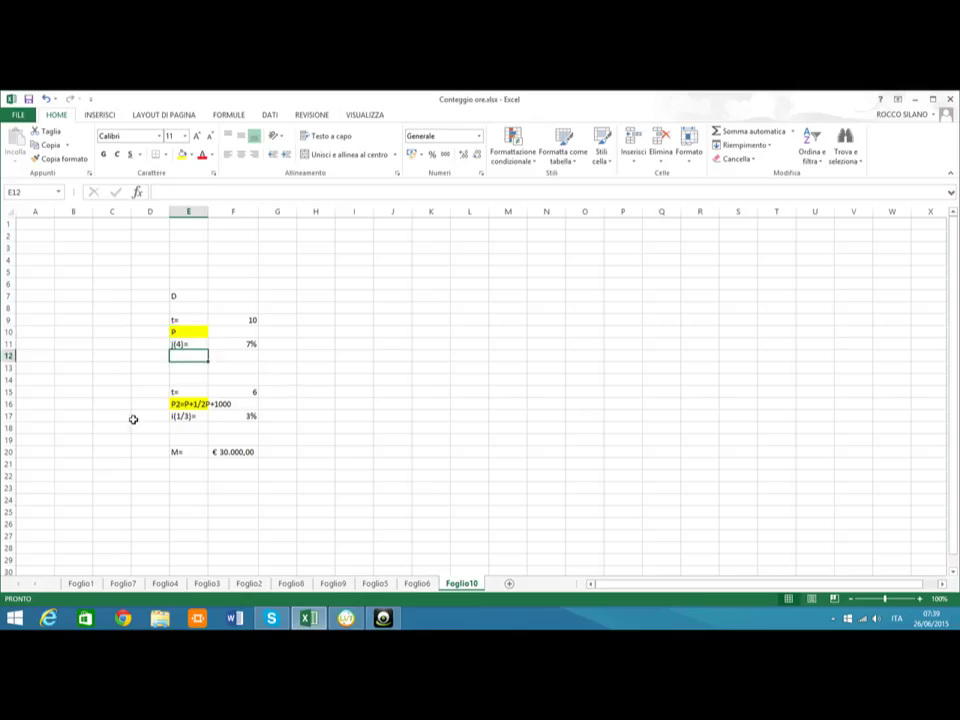
{"action": "left_click", "coordinate": [185, 428]}
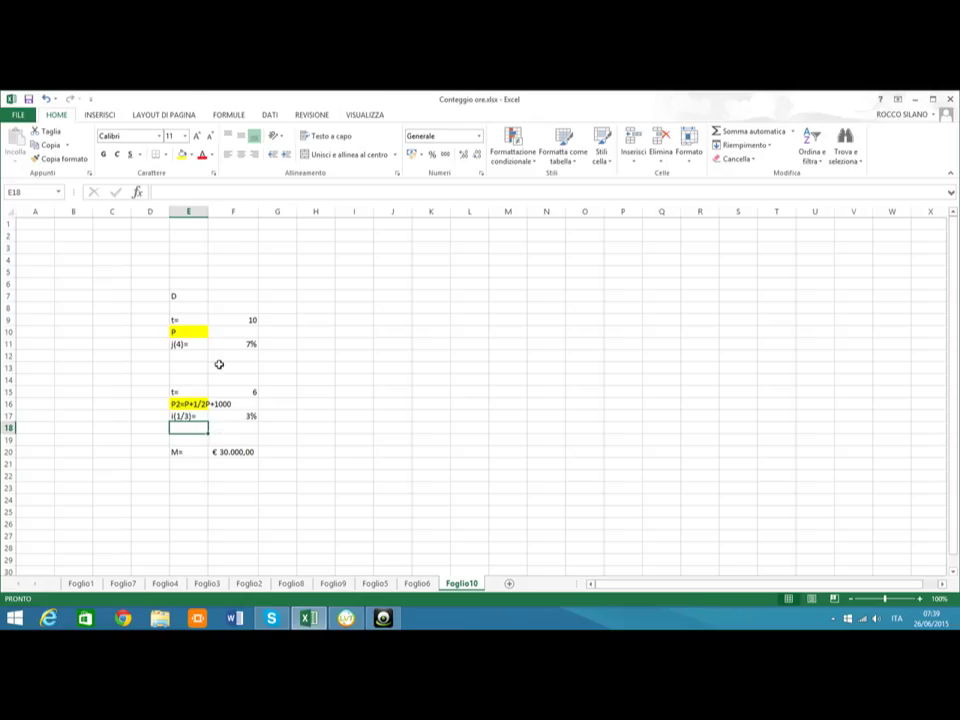
{"action": "left_click", "coordinate": [238, 453]}
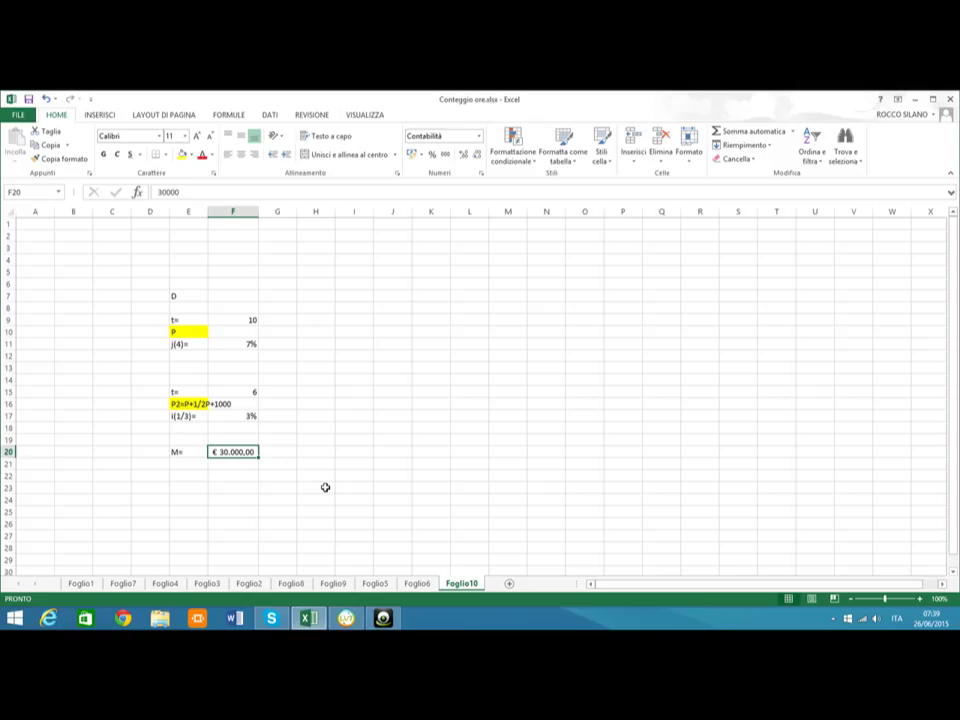
{"action": "left_click", "coordinate": [187, 356]}
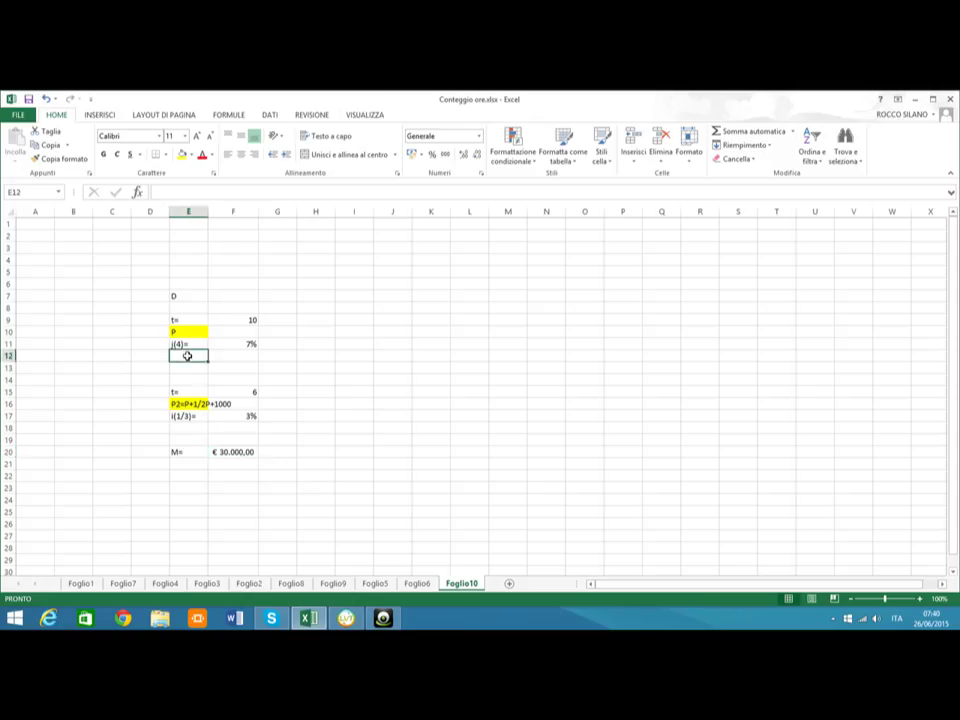
Enter the label i= in E12 and compute the first effective annual rate in F12 with =(1+F11/4)^4-1.
{"action": "type", "text": "i="}
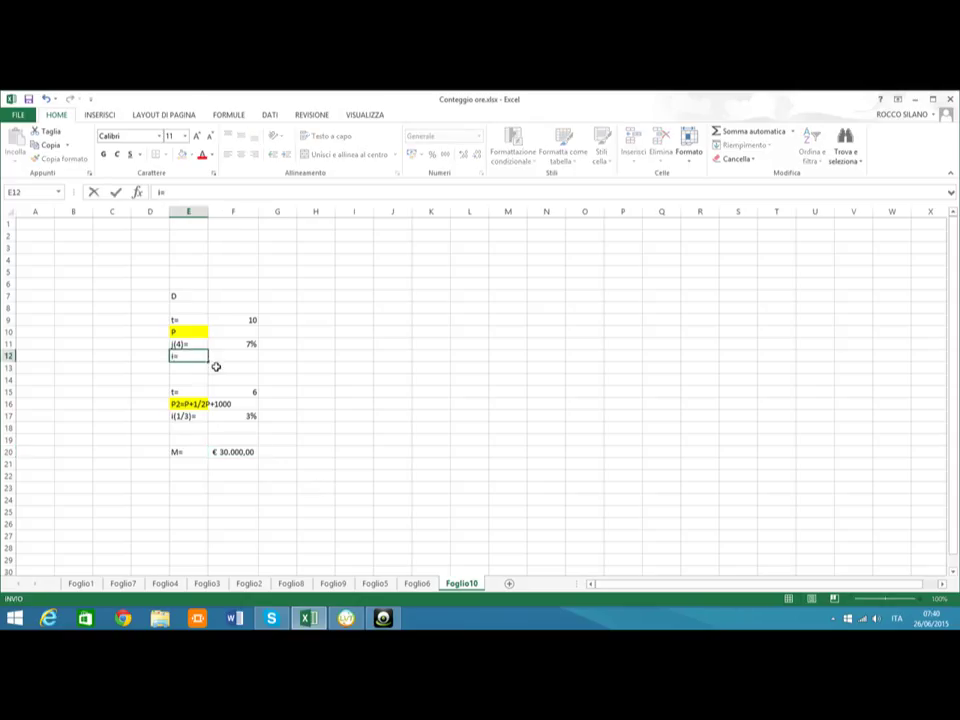
{"action": "left_click", "coordinate": [237, 356]}
{"action": "type", "text": "=(1+"}
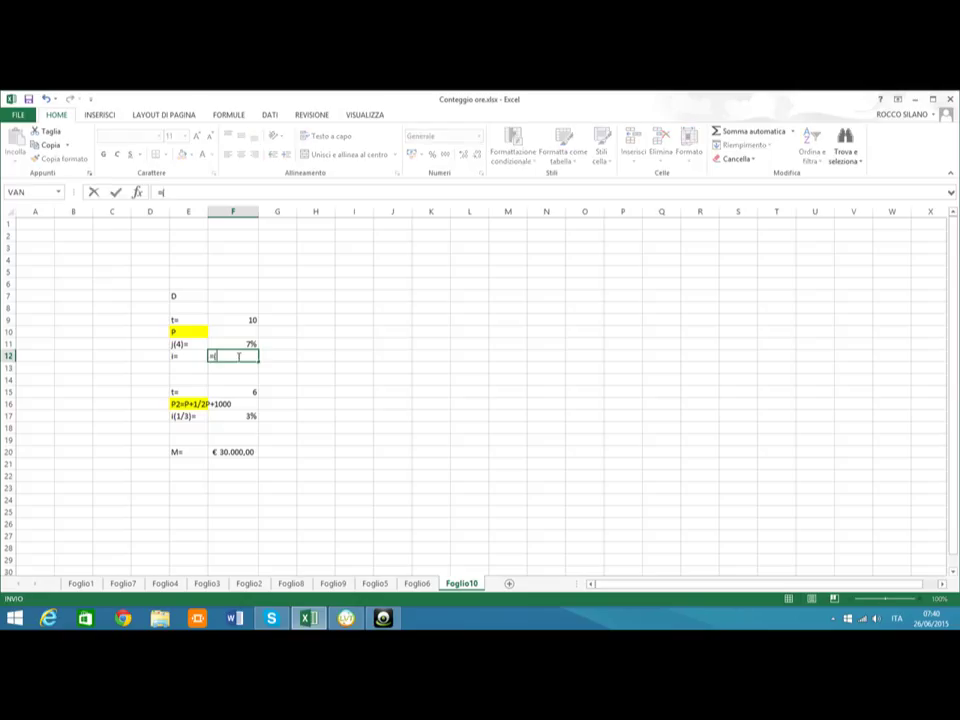
{"action": "left_click", "coordinate": [245, 345]}
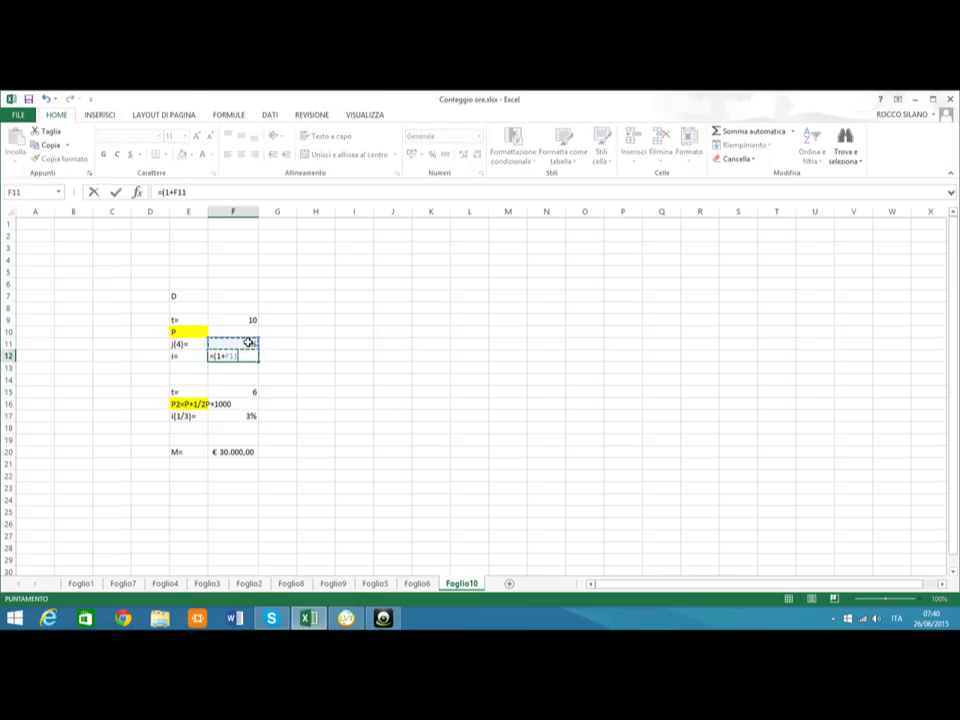
{"action": "type", "text": "/4)^4-1"}
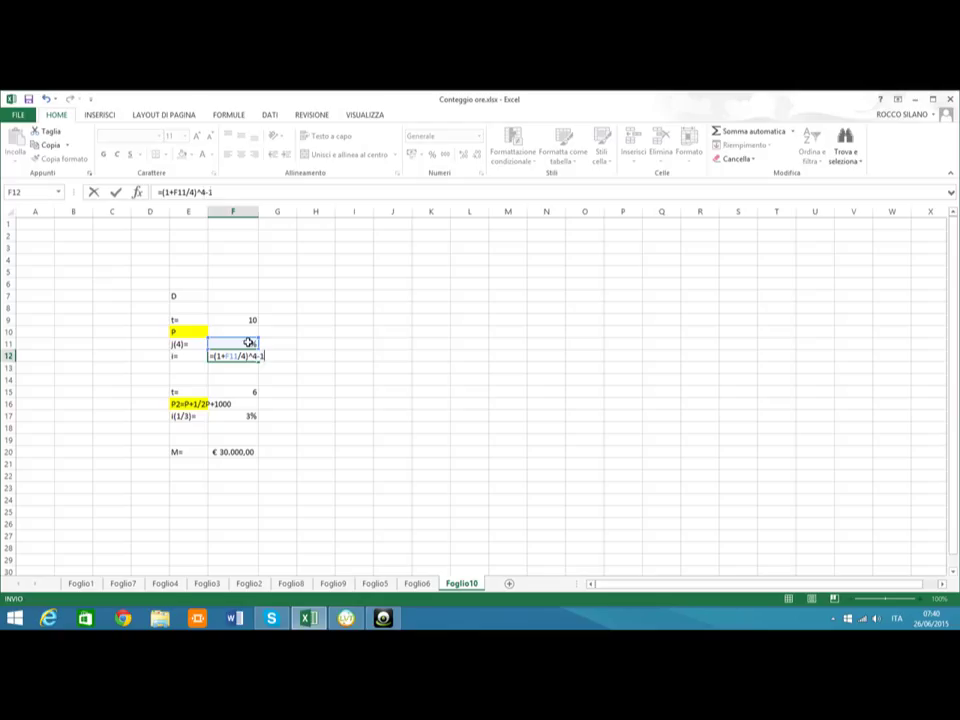
{"action": "key", "text": "Return"}
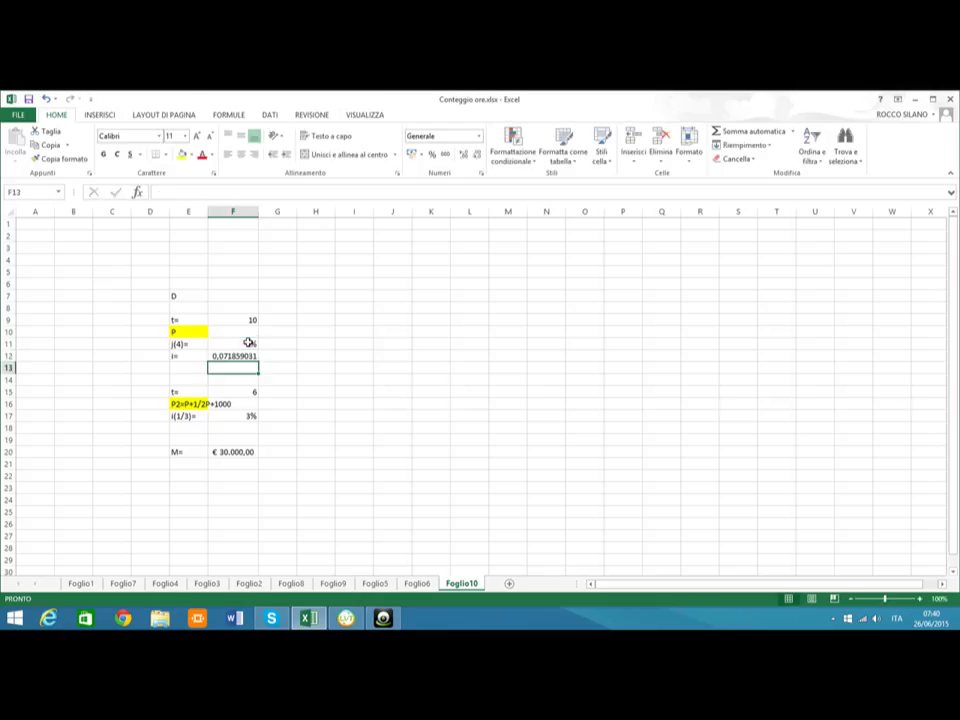
Enter the label i= in E18 and compute the second effective annual rate in F18 with =(1+F17)^3-1.
{"action": "left_click", "coordinate": [186, 427]}
{"action": "type", "text": "i="}
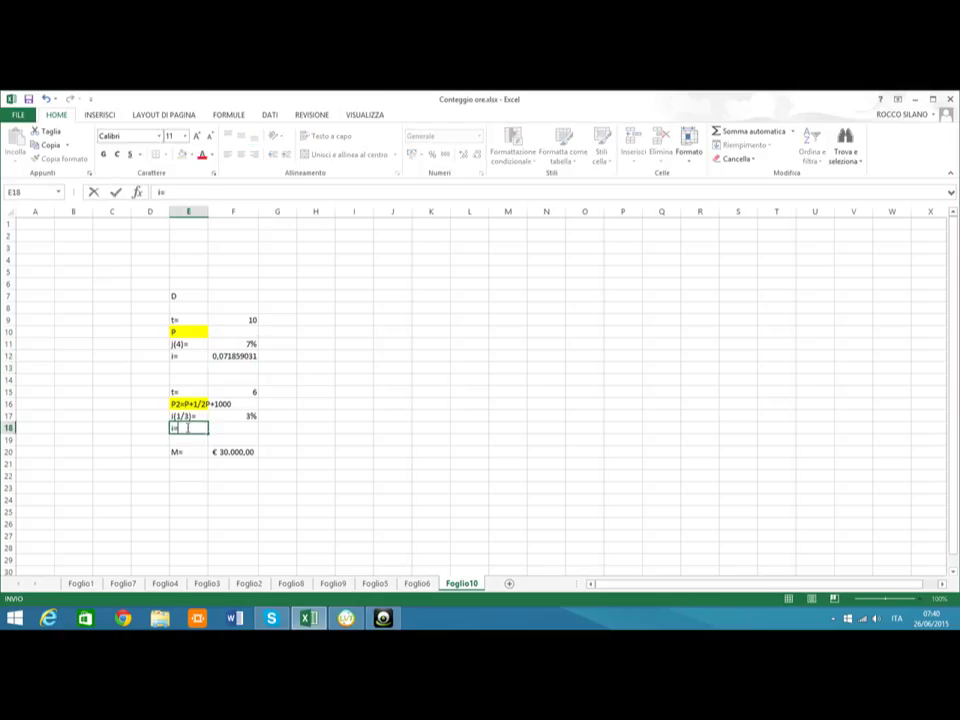
{"action": "left_click", "coordinate": [244, 428]}
{"action": "type", "text": "=(1+"}
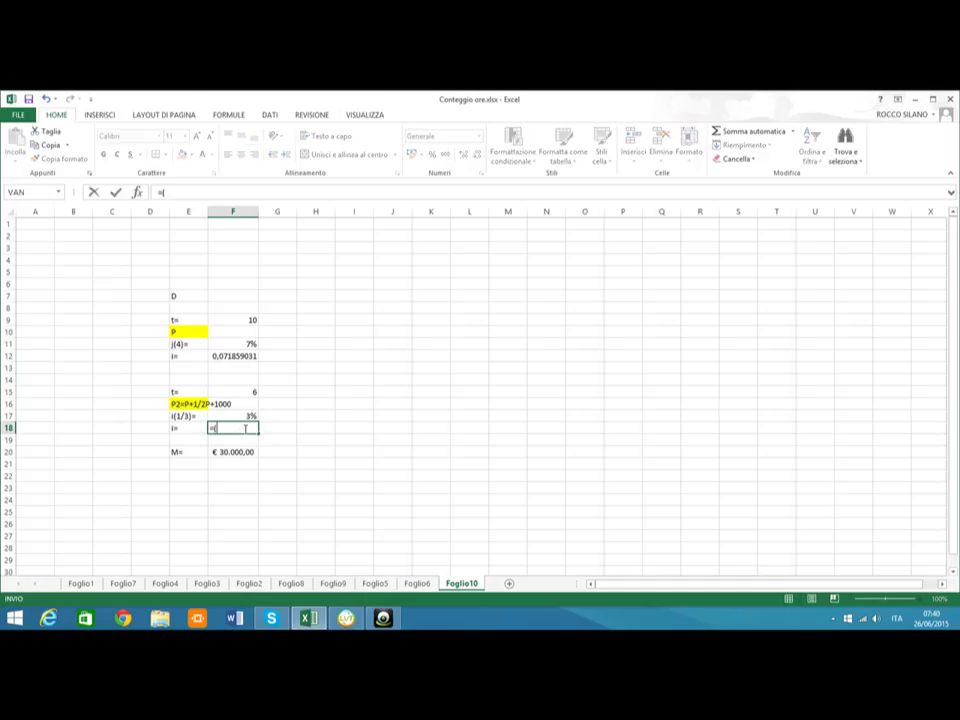
{"action": "left_click", "coordinate": [247, 417]}
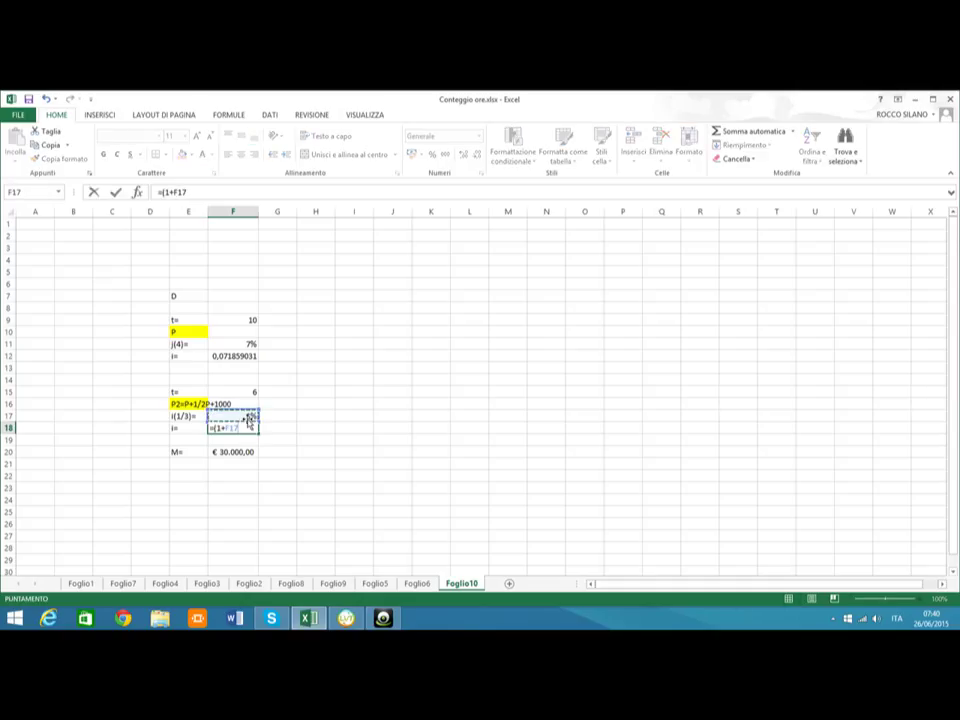
{"action": "type", "text": ")^3-1"}
{"action": "key", "text": "Return"}
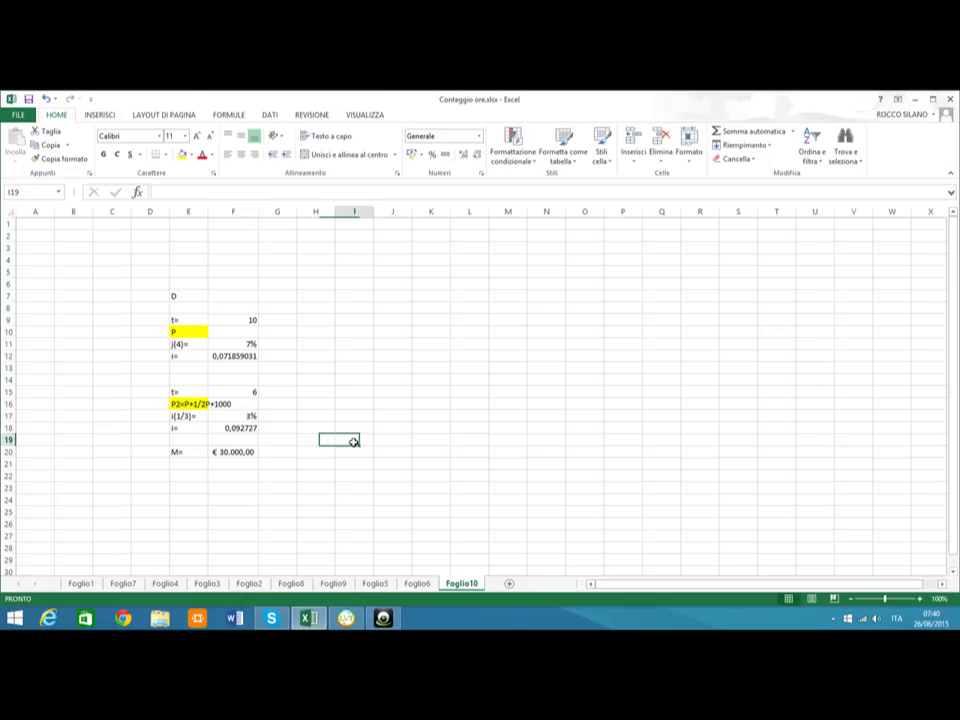
Format the two effective rates in F12 and F18 as percentages with three decimal places.
{"action": "left_click", "coordinate": [250, 358]}
{"action": "left_click", "coordinate": [431, 155]}
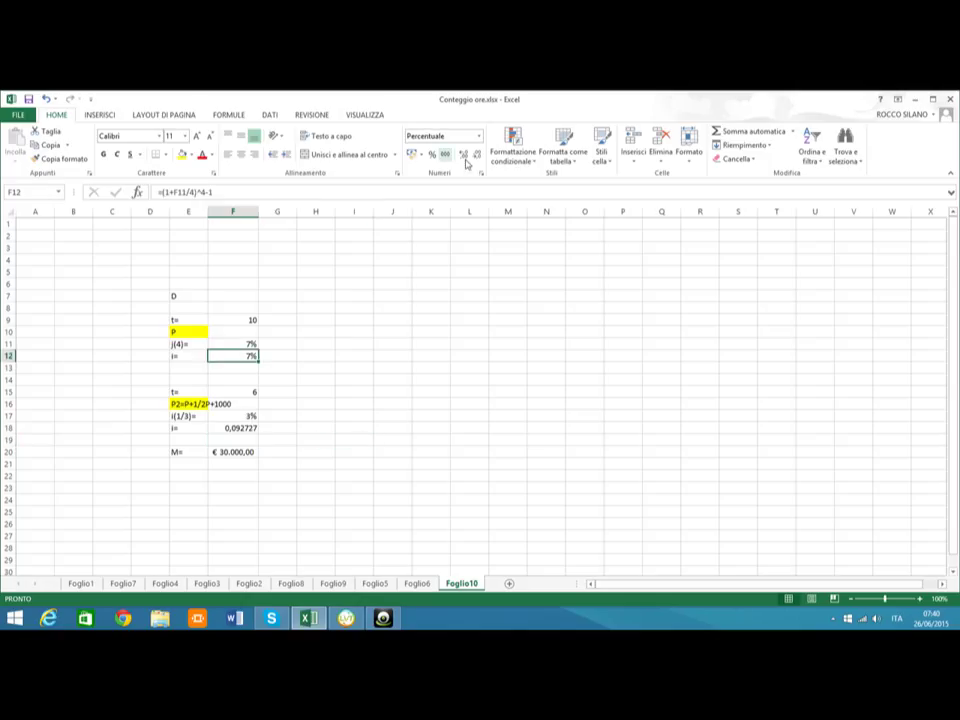
{"action": "left_click", "coordinate": [462, 154]}
{"action": "left_click", "coordinate": [462, 154]}
{"action": "left_click", "coordinate": [462, 154]}
{"action": "left_click", "coordinate": [249, 434]}
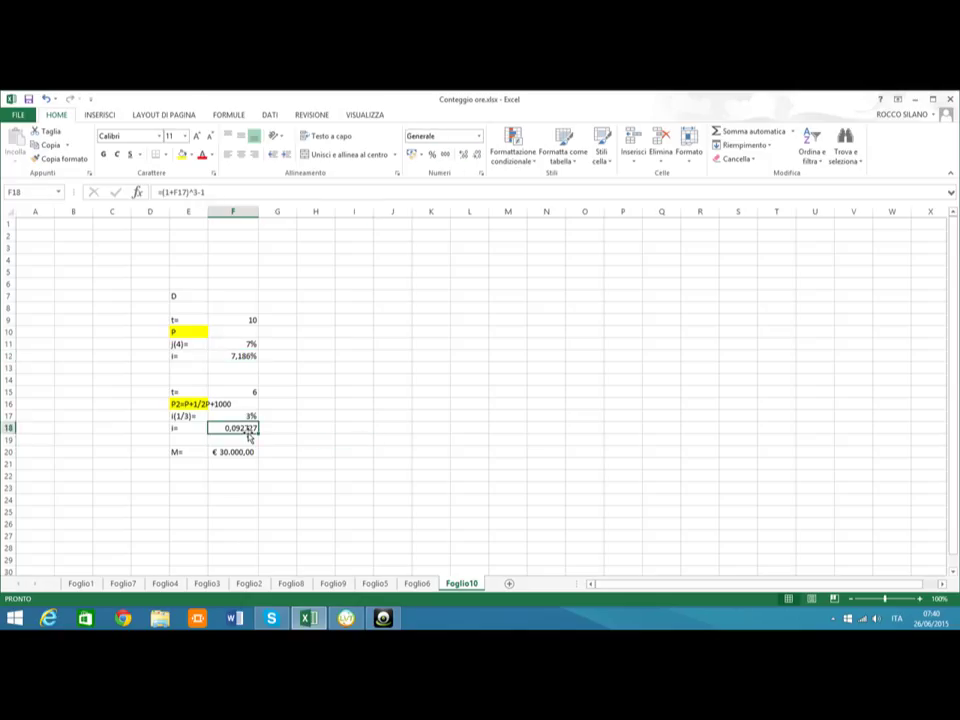
{"action": "left_click", "coordinate": [431, 155]}
{"action": "left_click", "coordinate": [460, 155]}
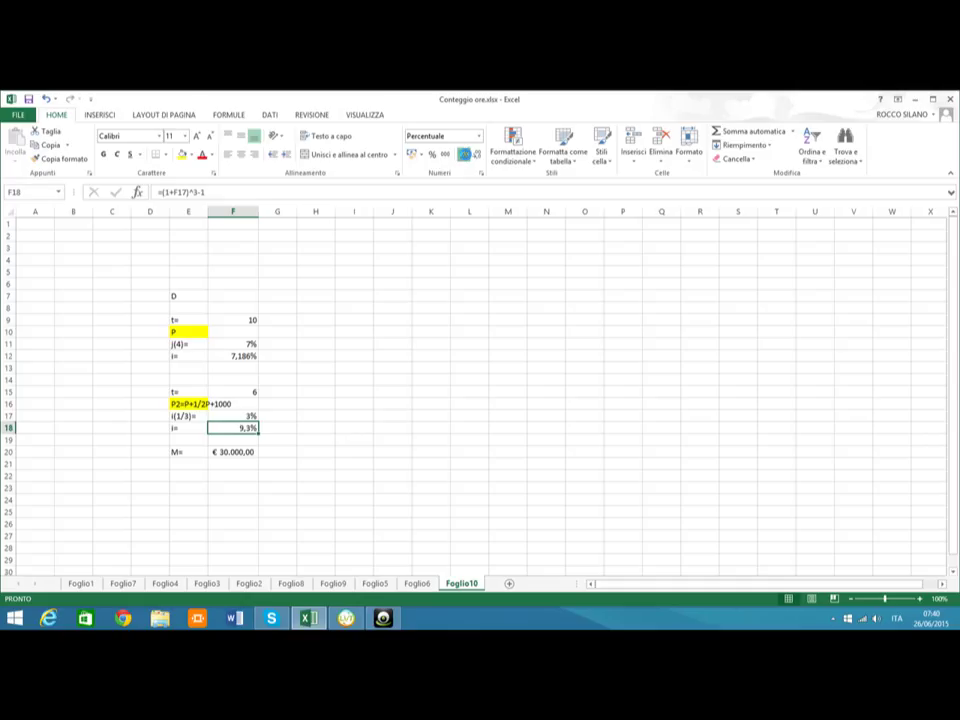
{"action": "left_click", "coordinate": [460, 155]}
{"action": "left_click", "coordinate": [460, 155]}
{"action": "left_click", "coordinate": [326, 479]}
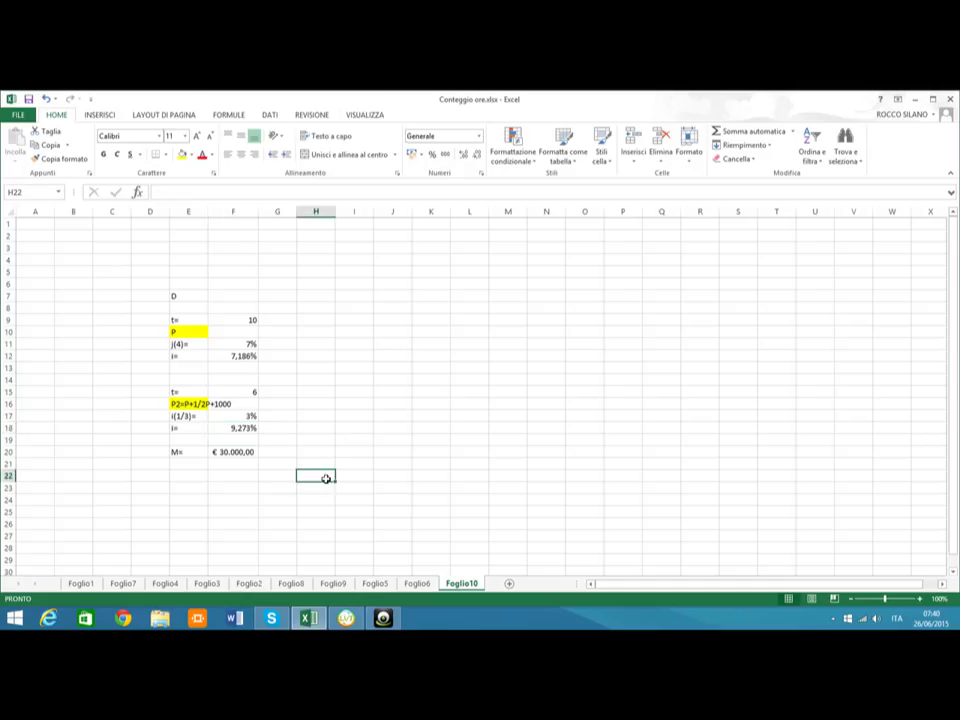
Enter 1000 in F10 as the trial value of the first payment P.
{"action": "left_click", "coordinate": [239, 334]}
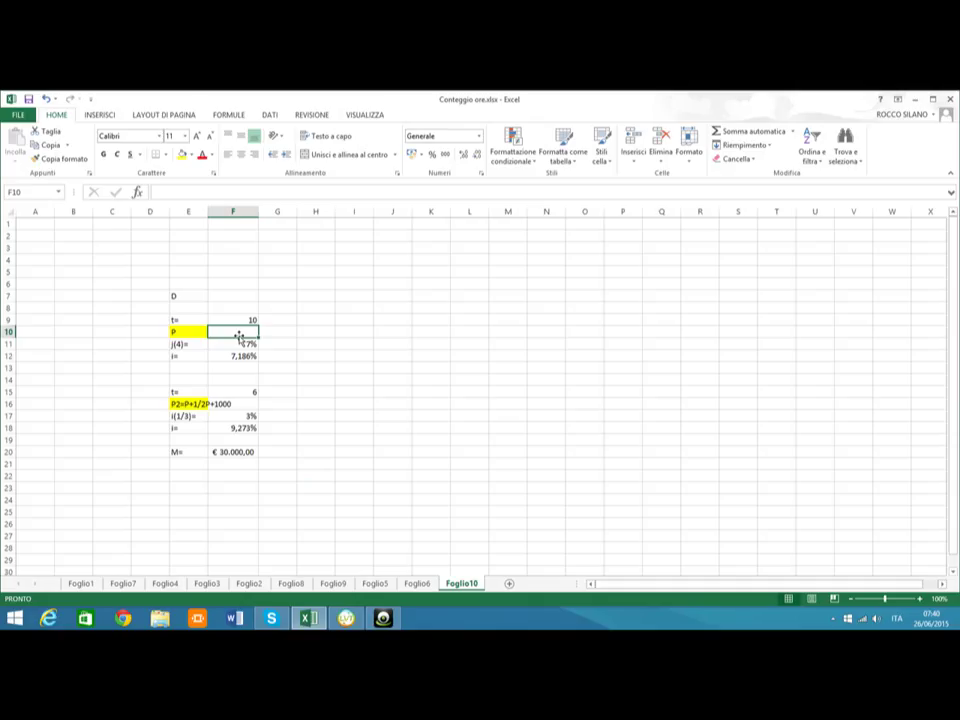
{"action": "type", "text": "1000"}
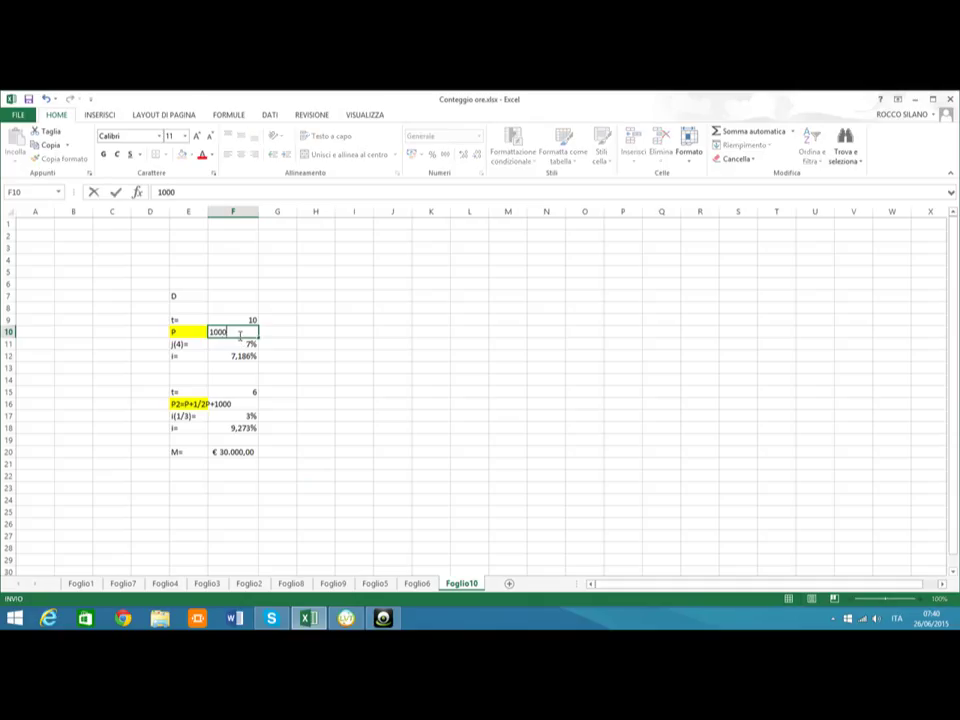
{"action": "key", "text": "Return"}
Add the note "<---- valore inventato che poi si metterà a posto con ricerca obiettivo" in G10 beside the value of P.
{"action": "left_click", "coordinate": [275, 333]}
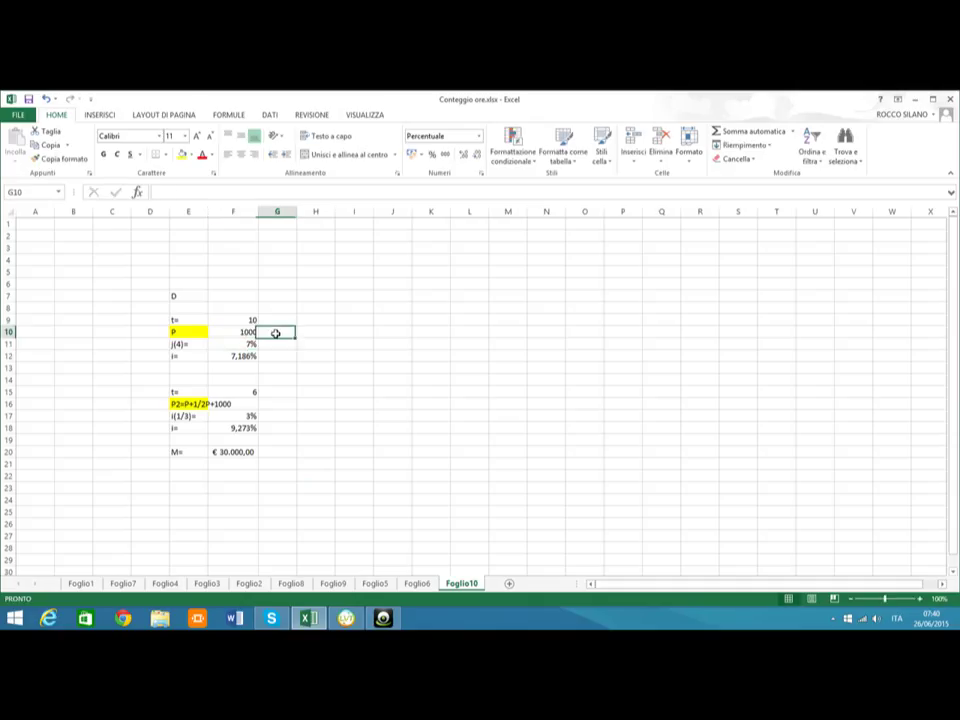
{"action": "type", "text": "<----"}
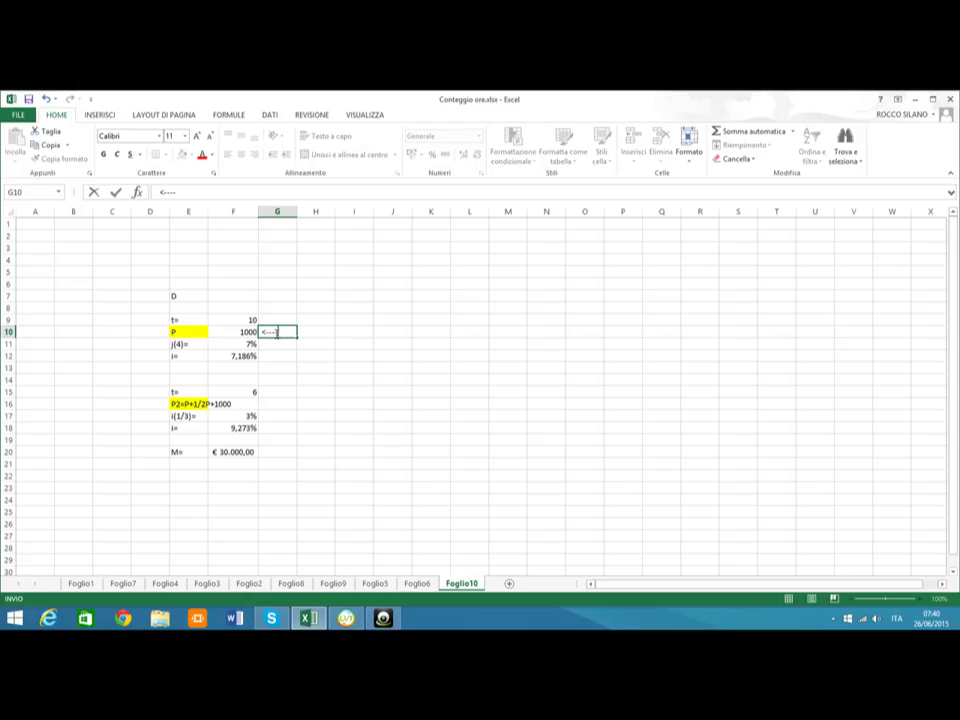
{"action": "type", "text": " valore inventato che poi "}
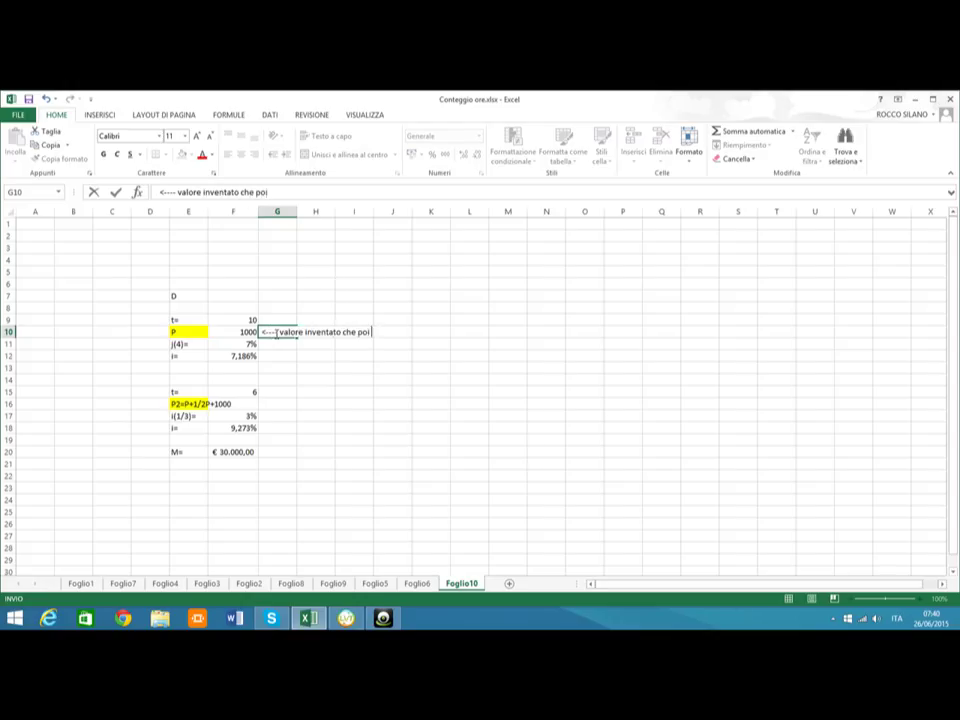
{"action": "type", "text": "si metterà a p"}
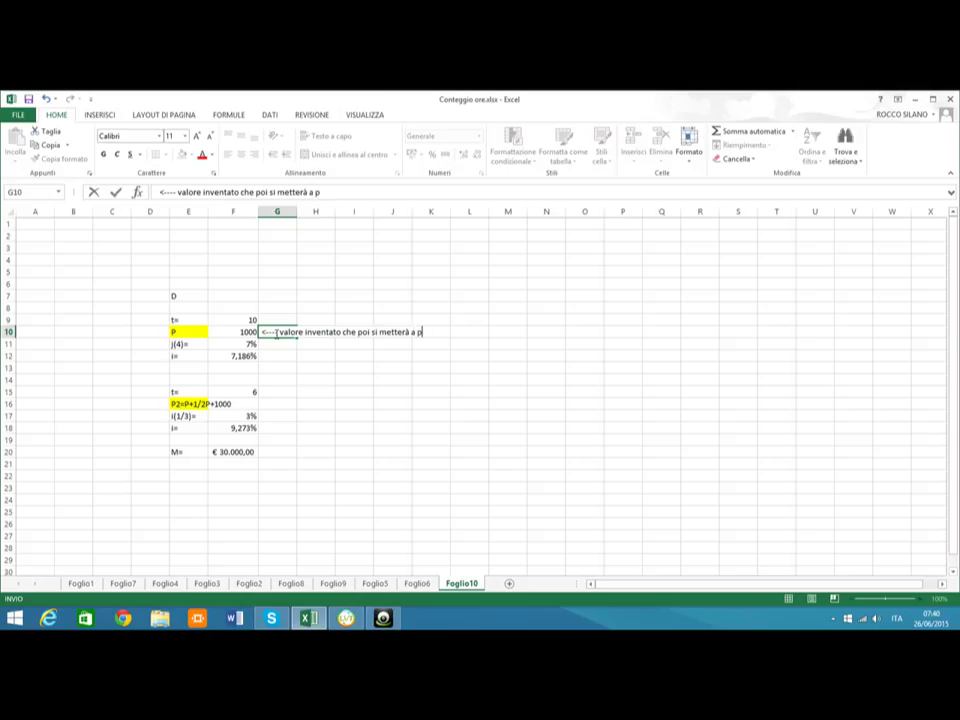
{"action": "type", "text": "osto con ricer"}
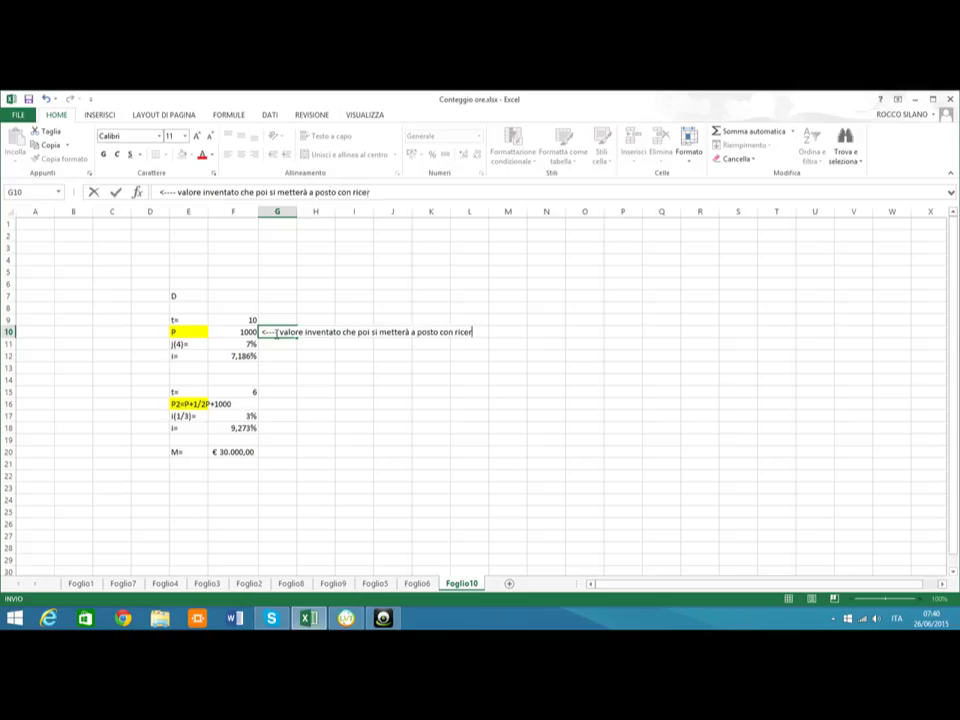
{"action": "type", "text": "ca obiettivo"}
{"action": "left_click", "coordinate": [312, 368]}
Enter the label M1= in E13 and compute the first accumulated amount in F13 with =F10*(1+F12)^F9.
{"action": "left_click", "coordinate": [187, 366]}
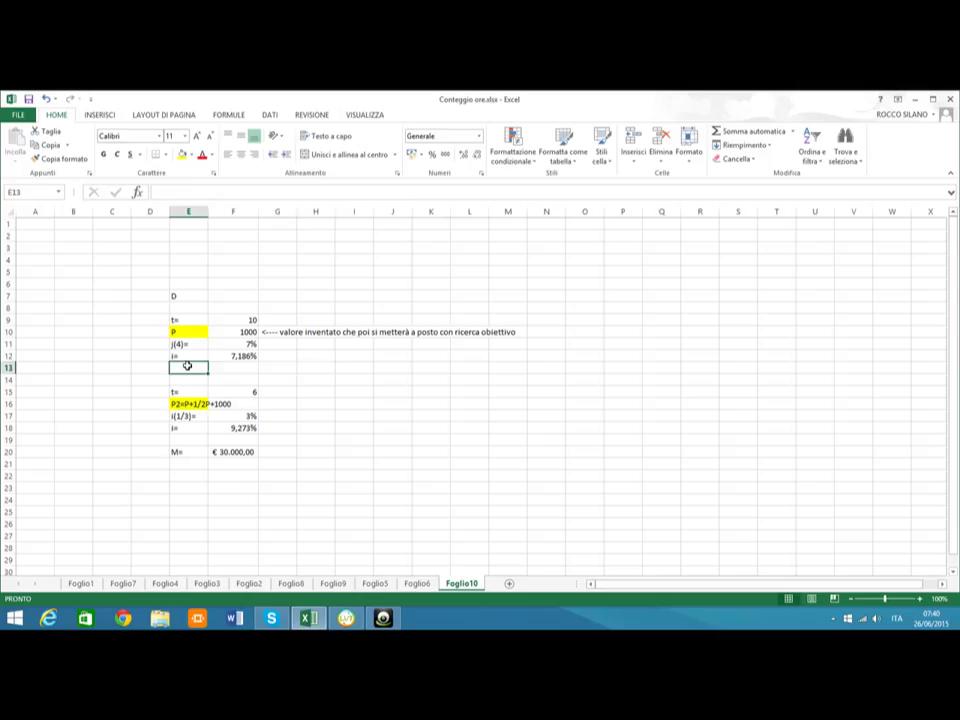
{"action": "type", "text": "M1="}
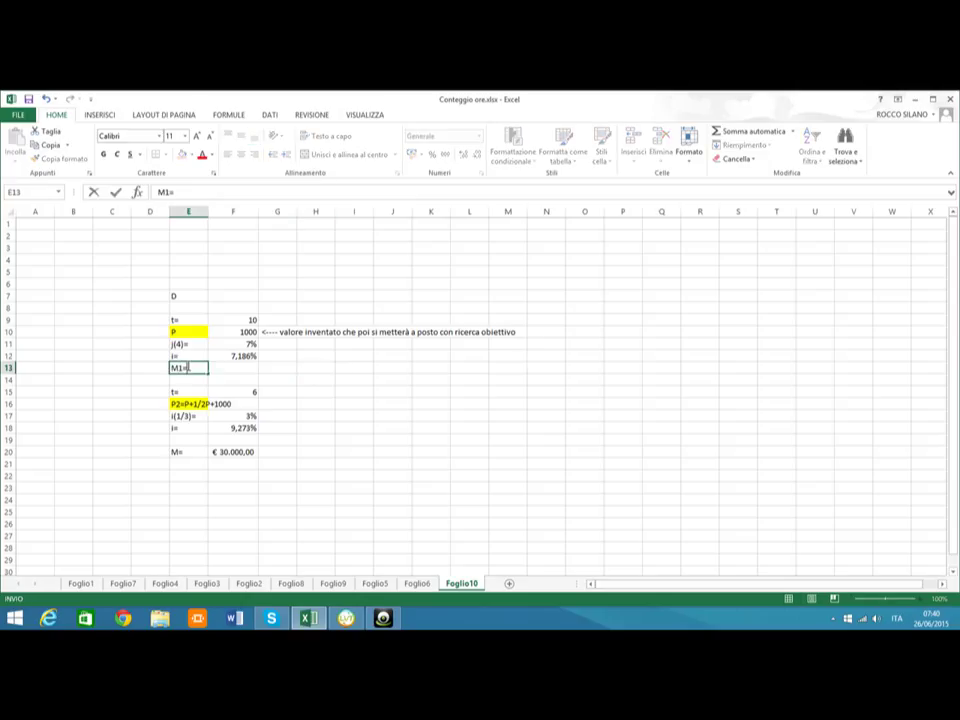
{"action": "left_click", "coordinate": [230, 367]}
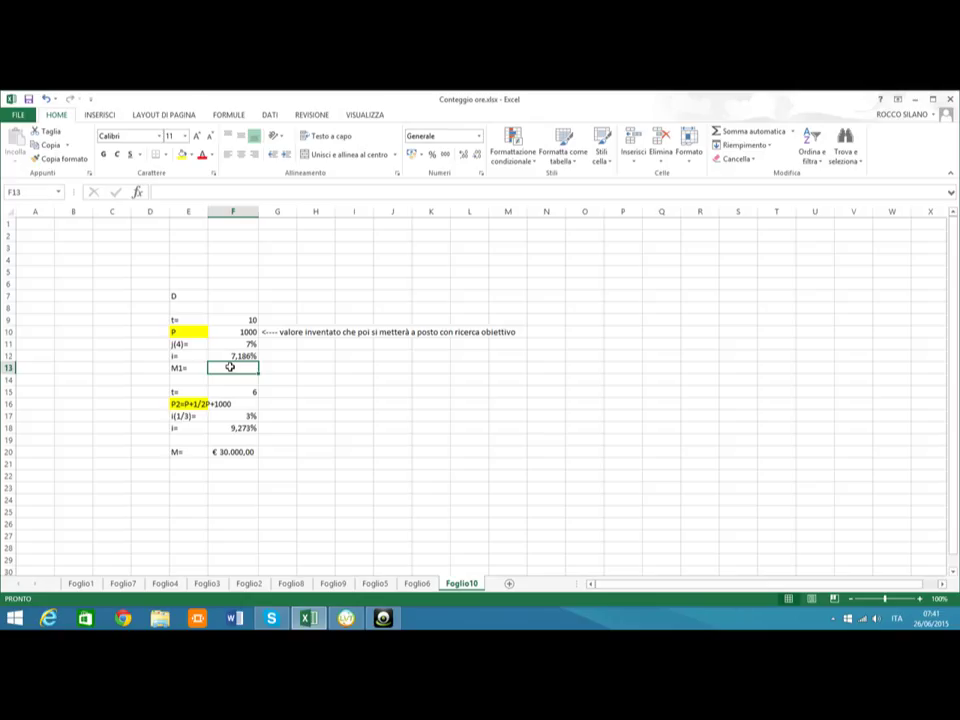
{"action": "type", "text": "="}
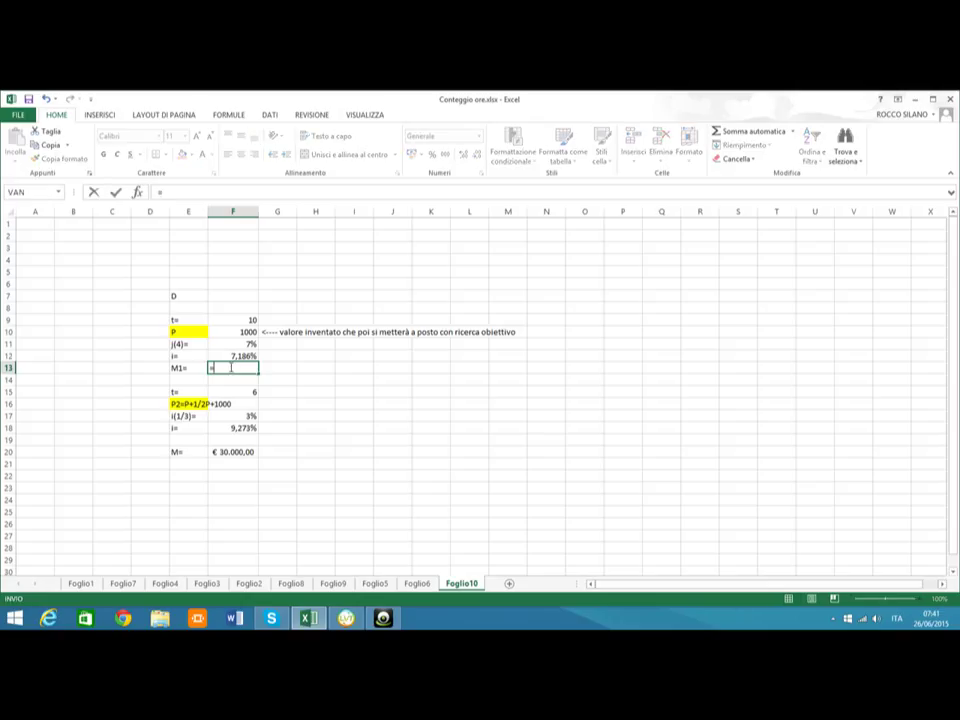
{"action": "left_click", "coordinate": [240, 332]}
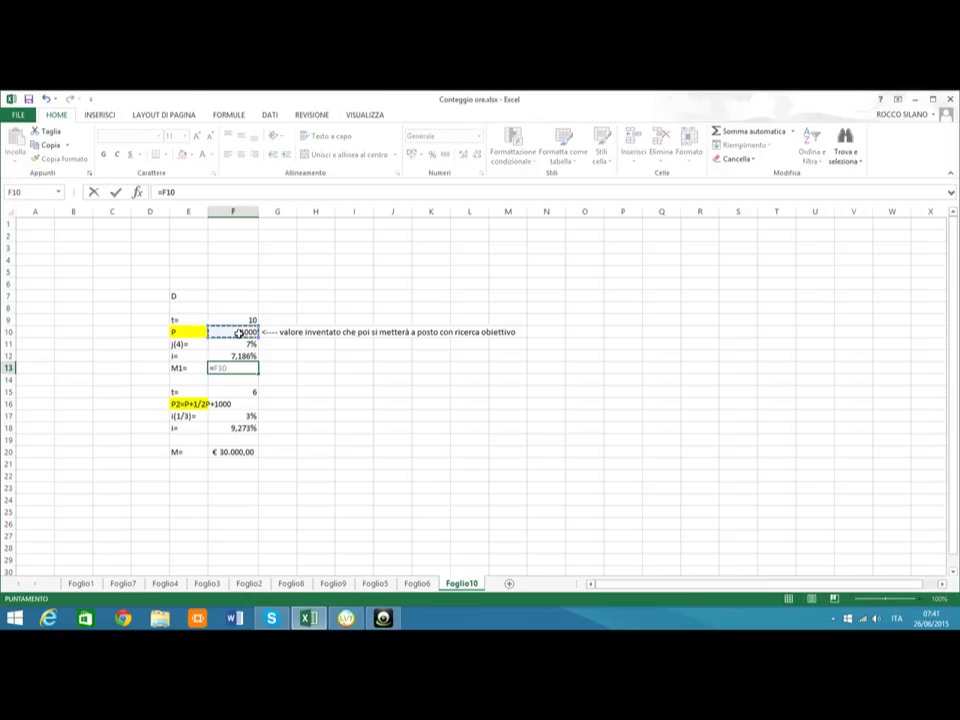
{"action": "type", "text": "*"}
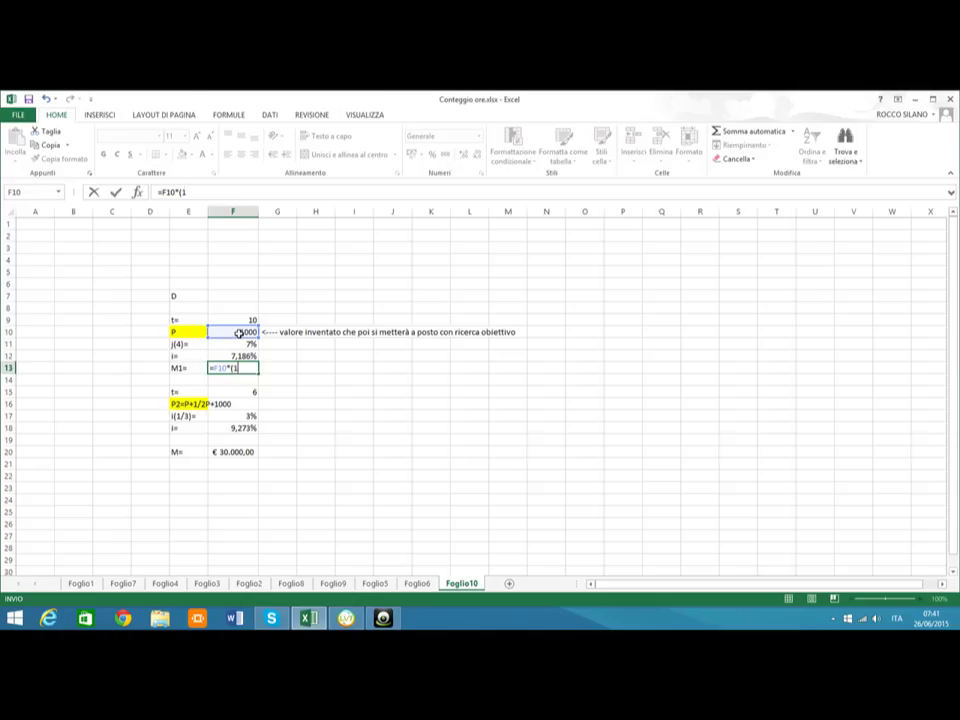
{"action": "type", "text": "(1+"}
{"action": "left_click", "coordinate": [249, 356]}
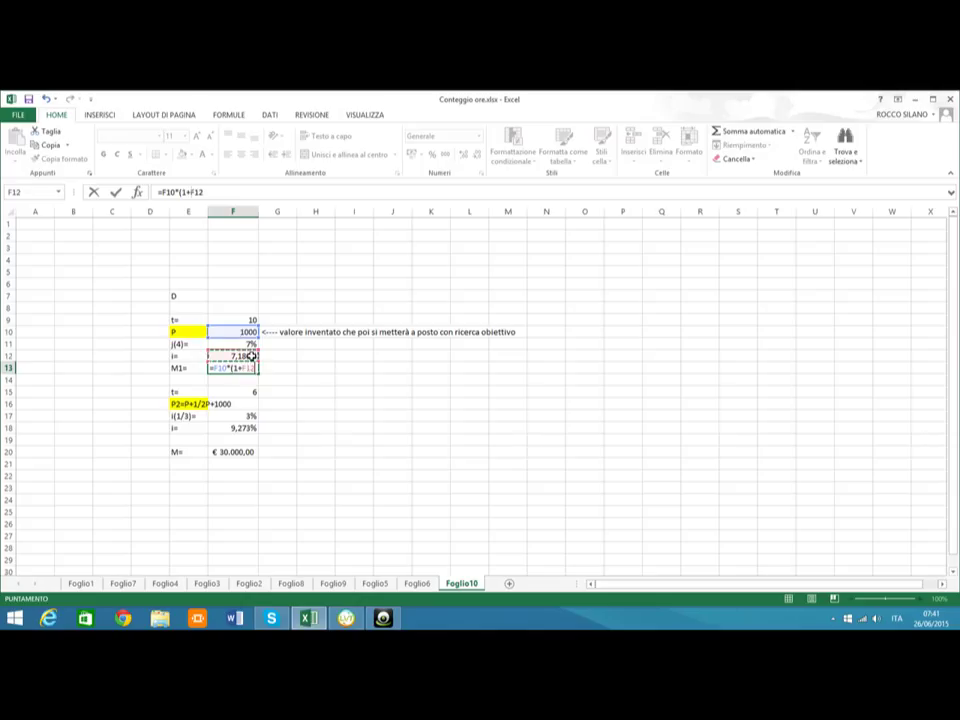
{"action": "type", "text": ")^"}
{"action": "left_click", "coordinate": [220, 318]}
{"action": "key", "text": "Return"}
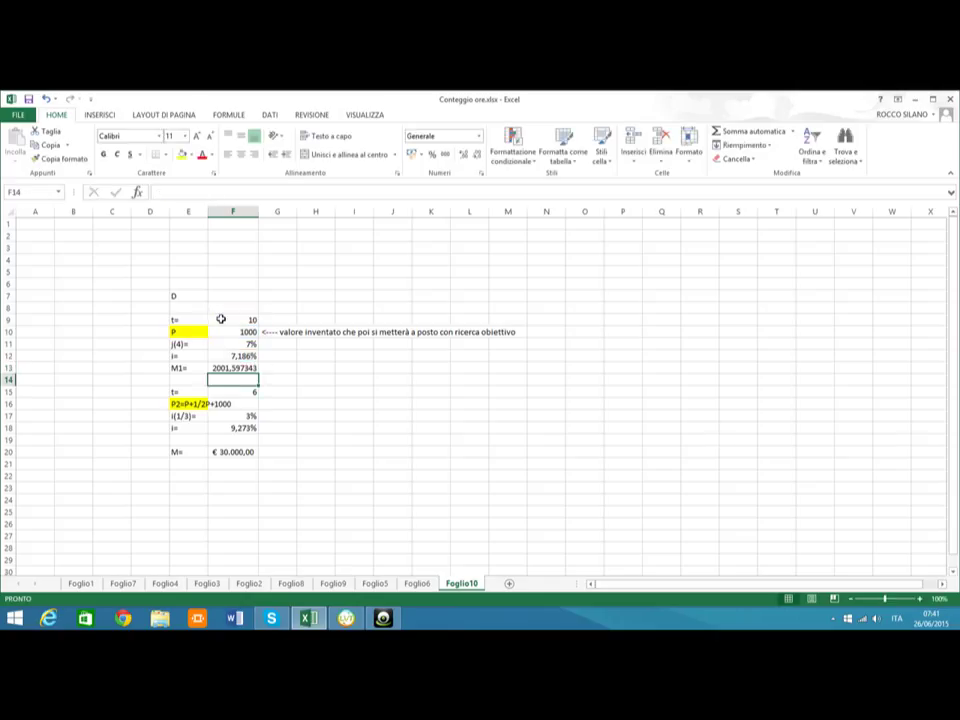
Compute the second payment P2 in G16 with the formula =F10+1/2*F10+1000.
{"action": "left_click", "coordinate": [276, 402]}
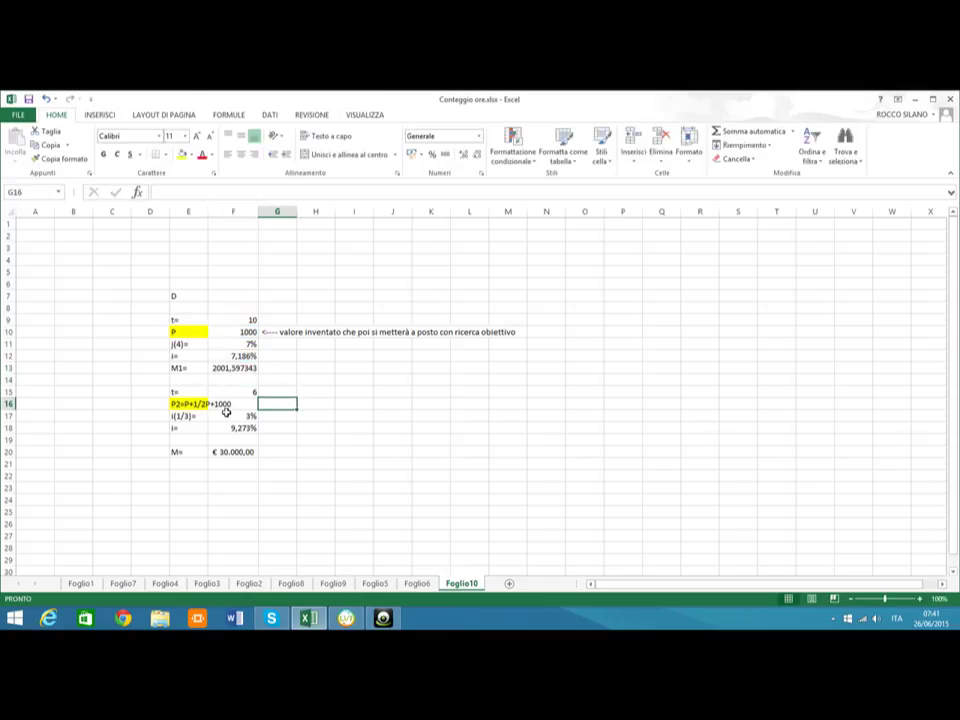
{"action": "type", "text": "="}
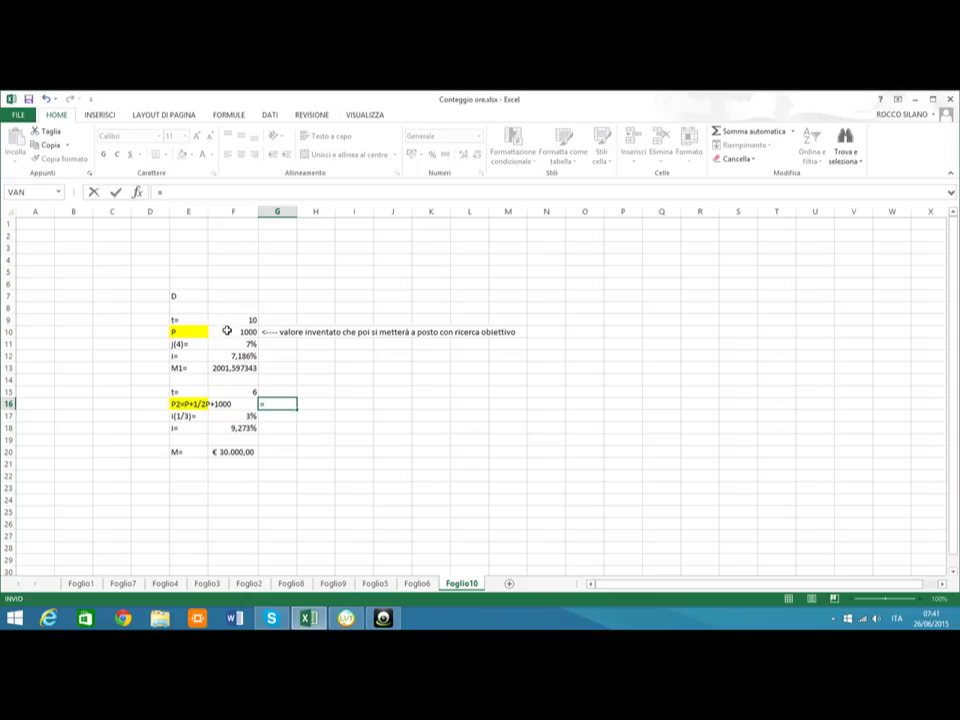
{"action": "left_click", "coordinate": [228, 331]}
{"action": "type", "text": "+"}
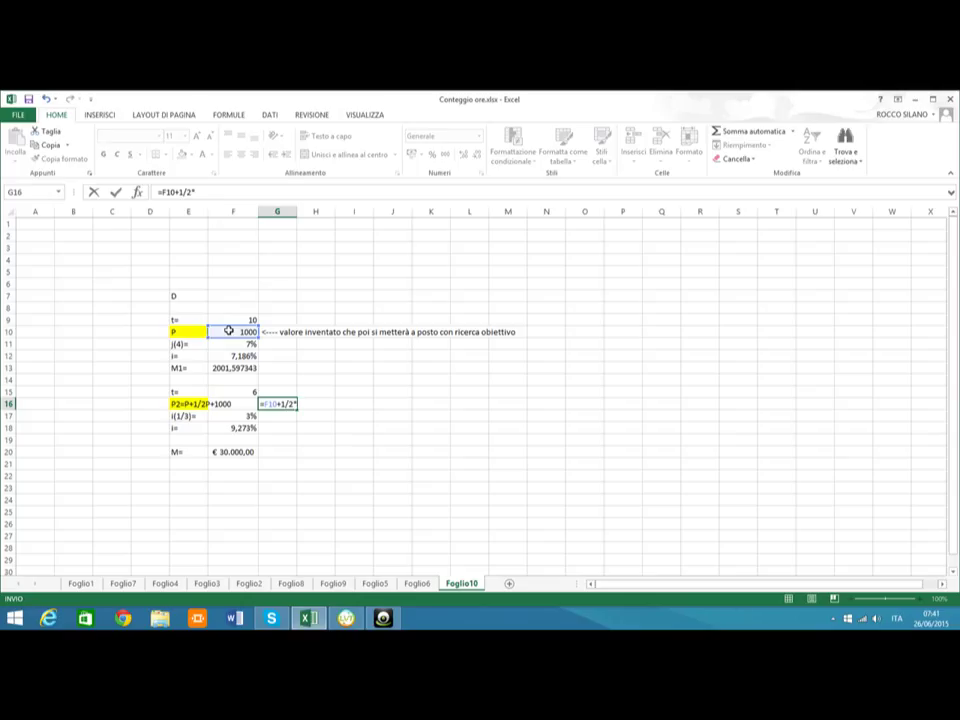
{"action": "type", "text": "1/2*"}
{"action": "left_click", "coordinate": [228, 331]}
{"action": "type", "text": "+1000"}
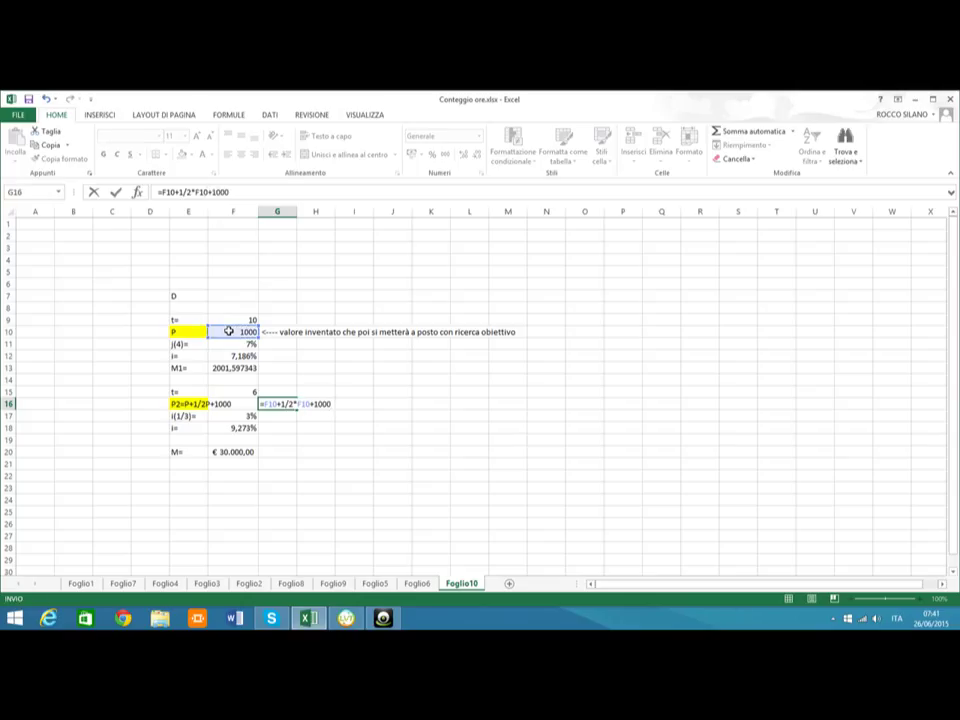
{"action": "key", "text": "Return"}
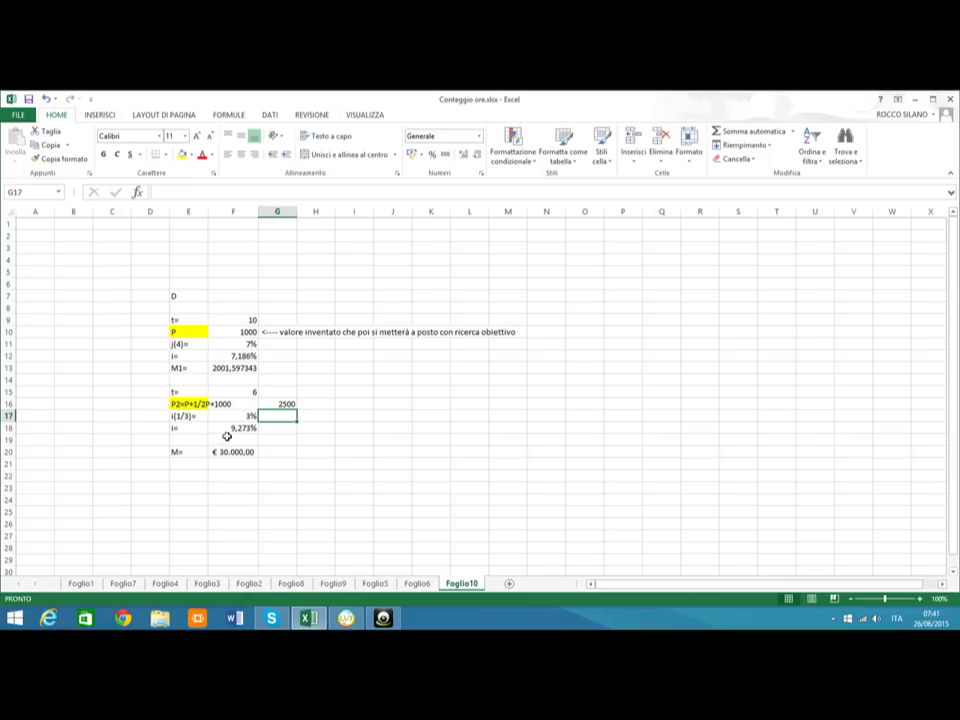
Move the final amount label M= and its €30,000 value from row 20 to E22:F22, and enter the label M2= in E19.
{"action": "left_click_drag", "start_coordinate": [185, 452], "coordinate": [241, 482]}
{"action": "left_click", "coordinate": [187, 441]}
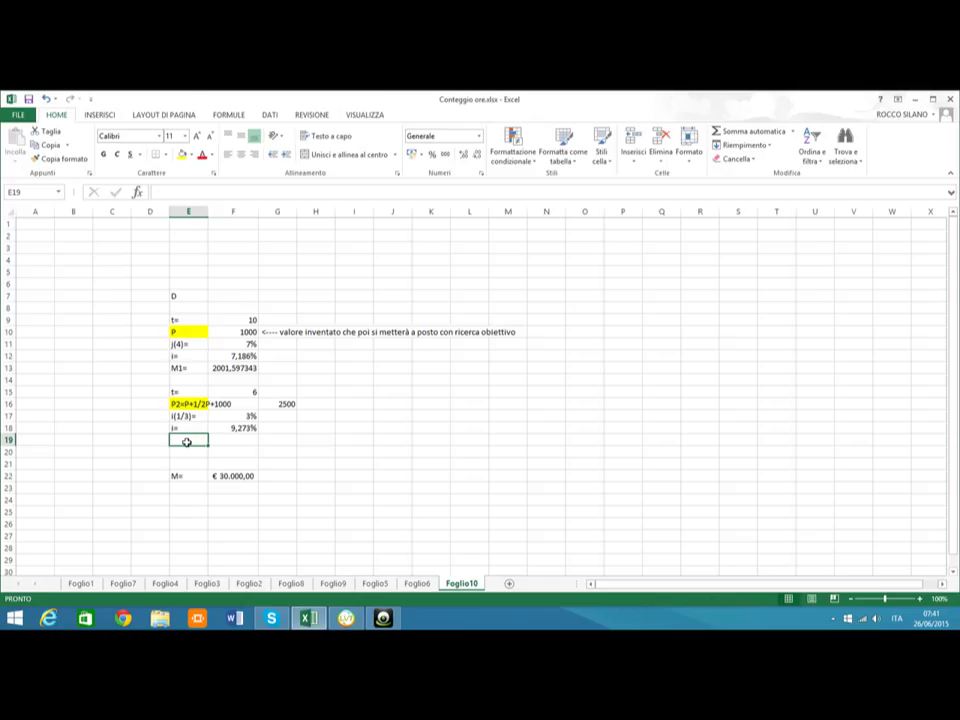
{"action": "type", "text": "M2="}
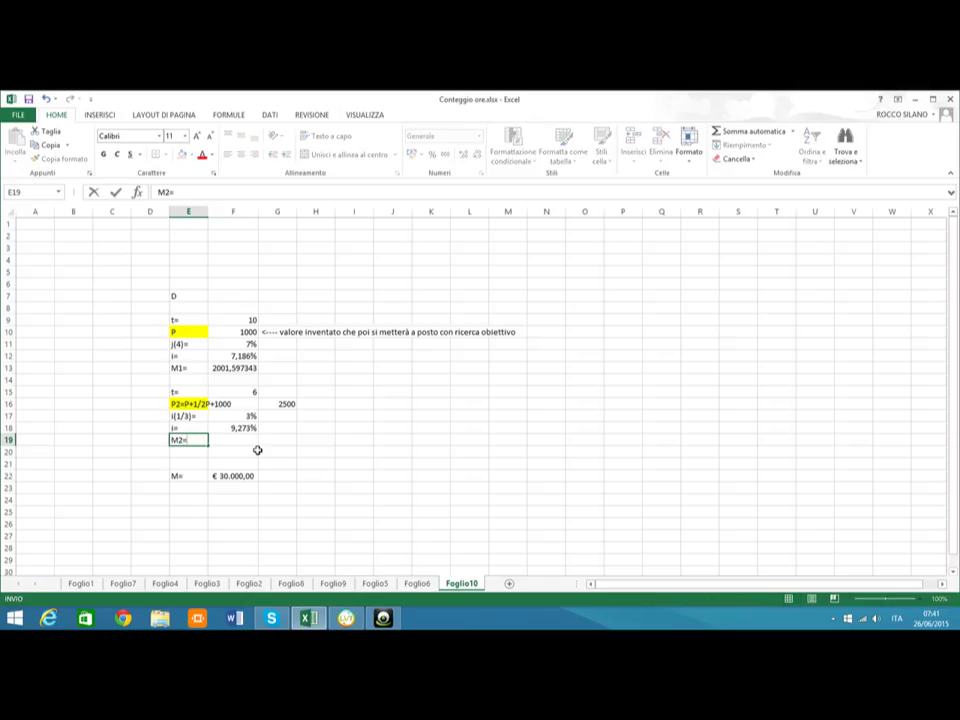
Compute the second accumulated amount in F19 with the formula =G16*(1+F18)^F15.
{"action": "left_click", "coordinate": [244, 440]}
{"action": "type", "text": "="}
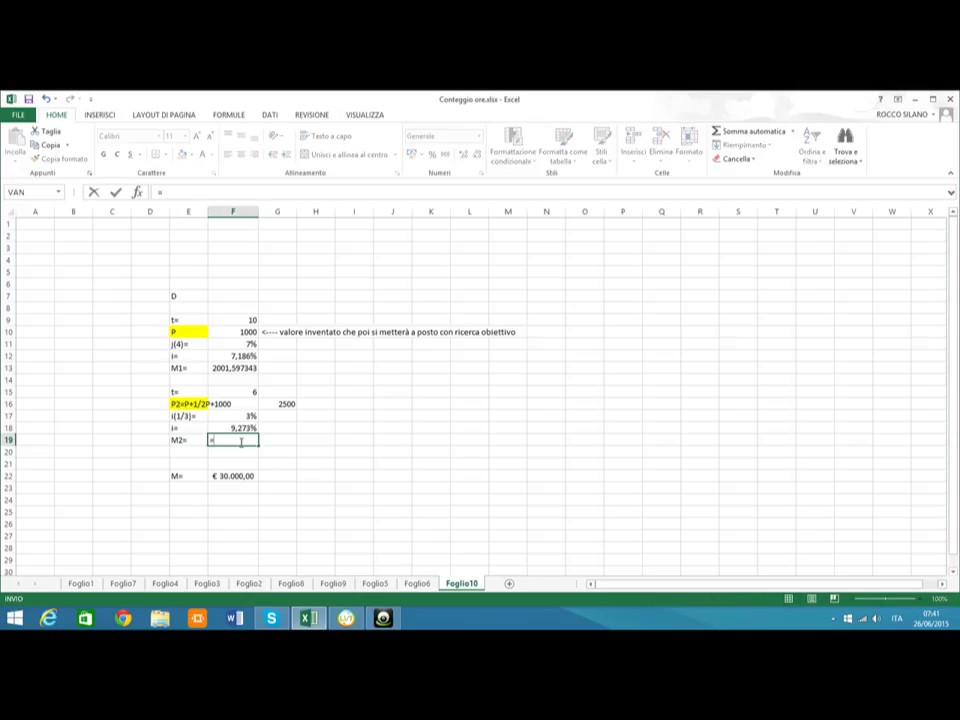
{"action": "left_click", "coordinate": [282, 405]}
{"action": "type", "text": "*(1+"}
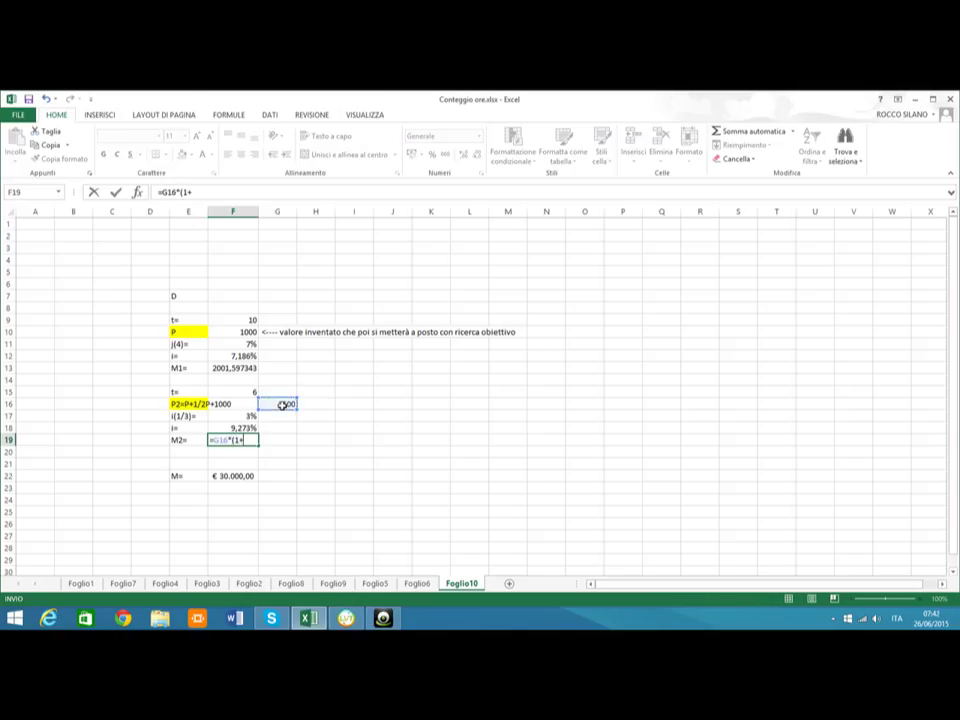
{"action": "left_click", "coordinate": [249, 428]}
{"action": "type", "text": ")^"}
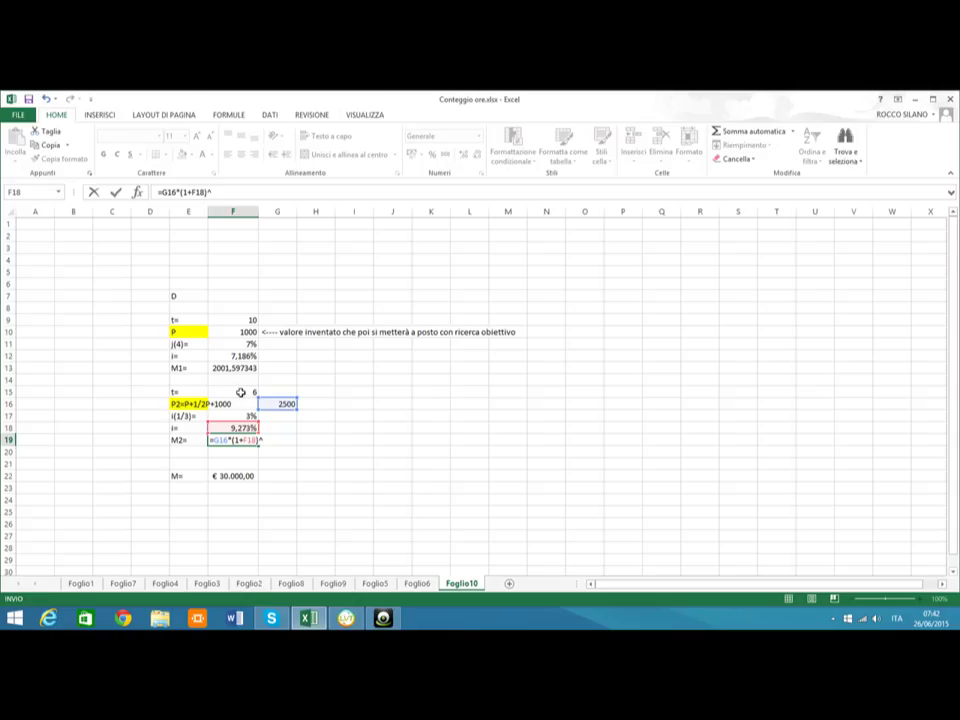
{"action": "left_click", "coordinate": [245, 393]}
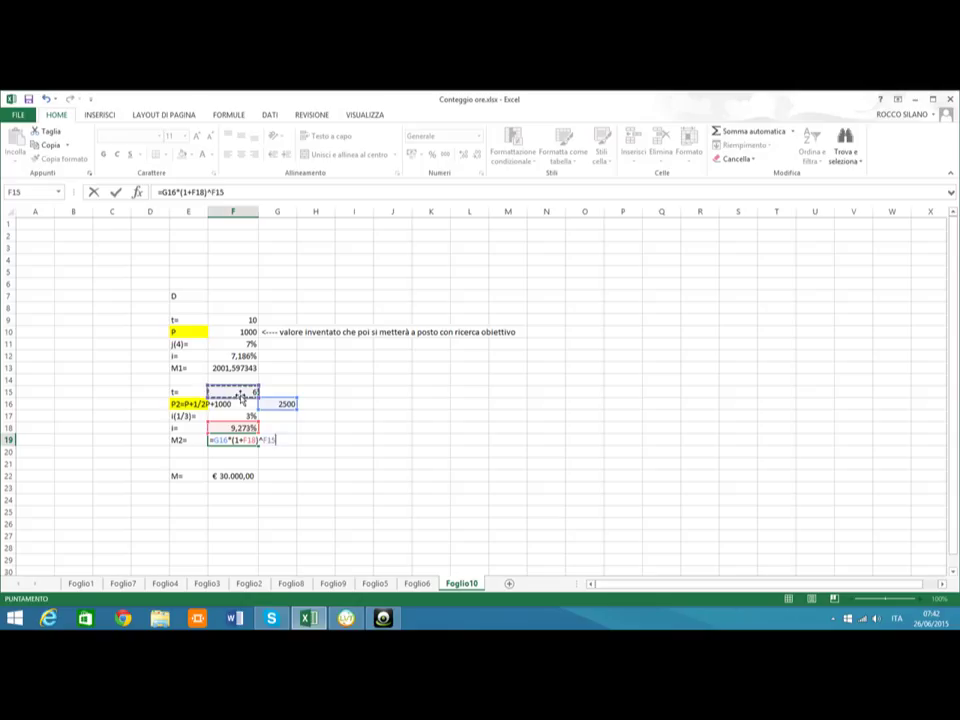
{"action": "key", "text": "Return"}
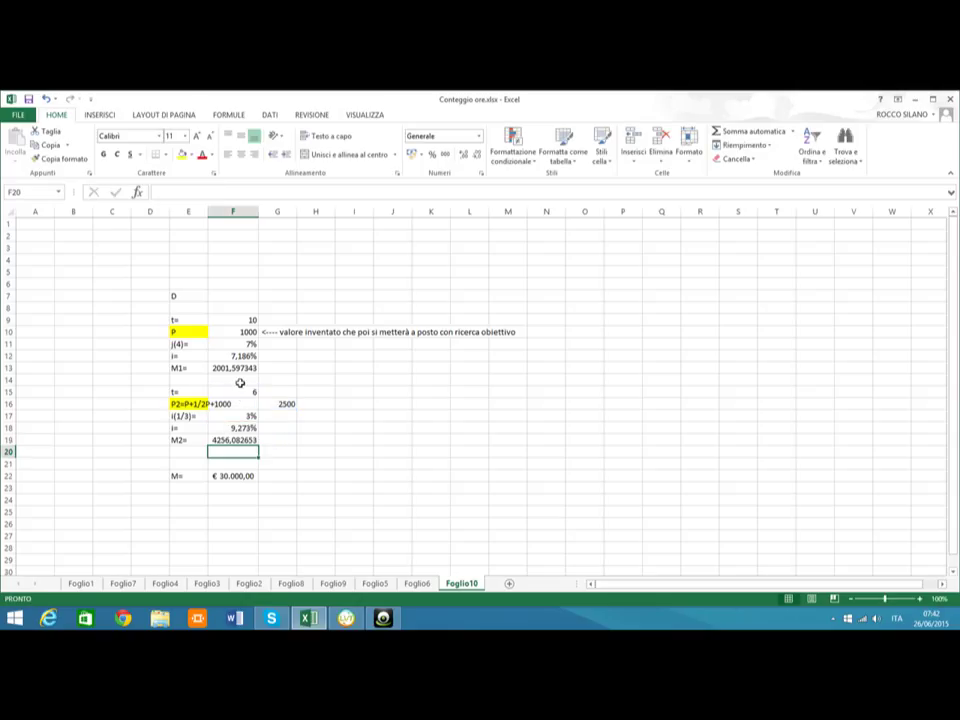
Apply the euro accounting format to the accumulated amounts M1 in F13 and M2 in F19.
{"action": "left_click", "coordinate": [249, 368]}
{"action": "key", "text": "ctrl+shift+4"}
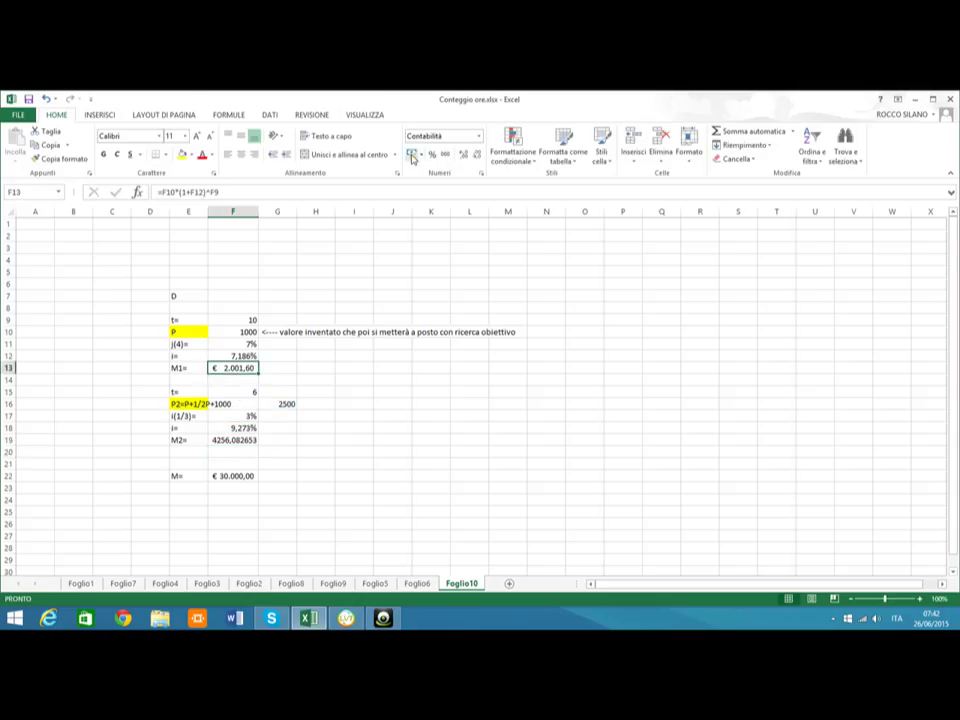
{"action": "left_click", "coordinate": [236, 444]}
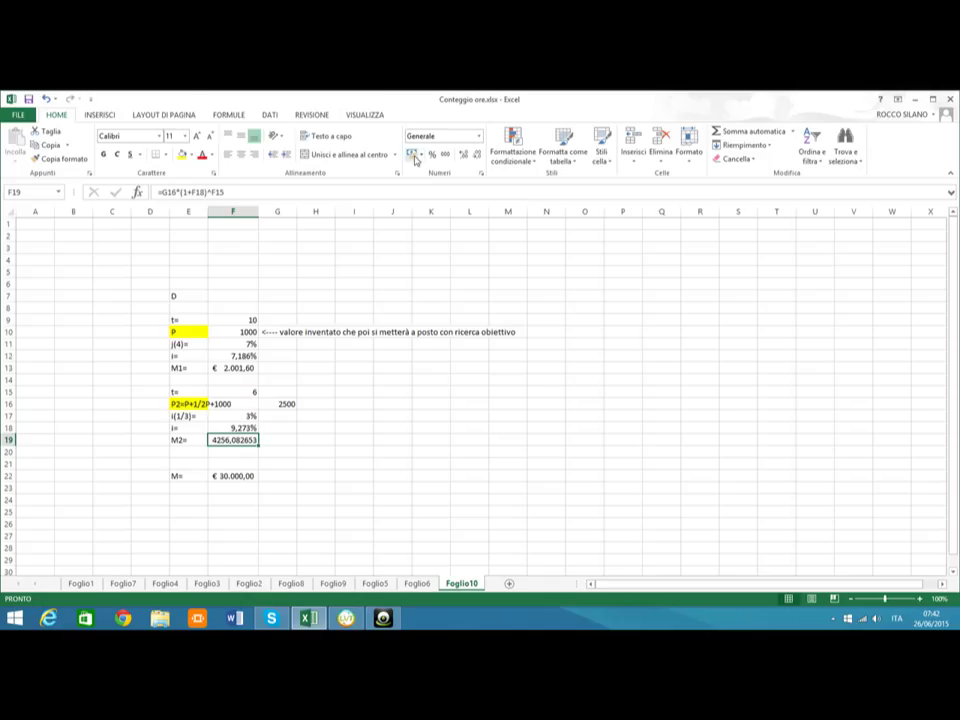
{"action": "key", "text": "ctrl+shift+4"}
Enter the label M= in E20 and add the two accumulated amounts in F20 with =F13+F19.
{"action": "left_click", "coordinate": [187, 454]}
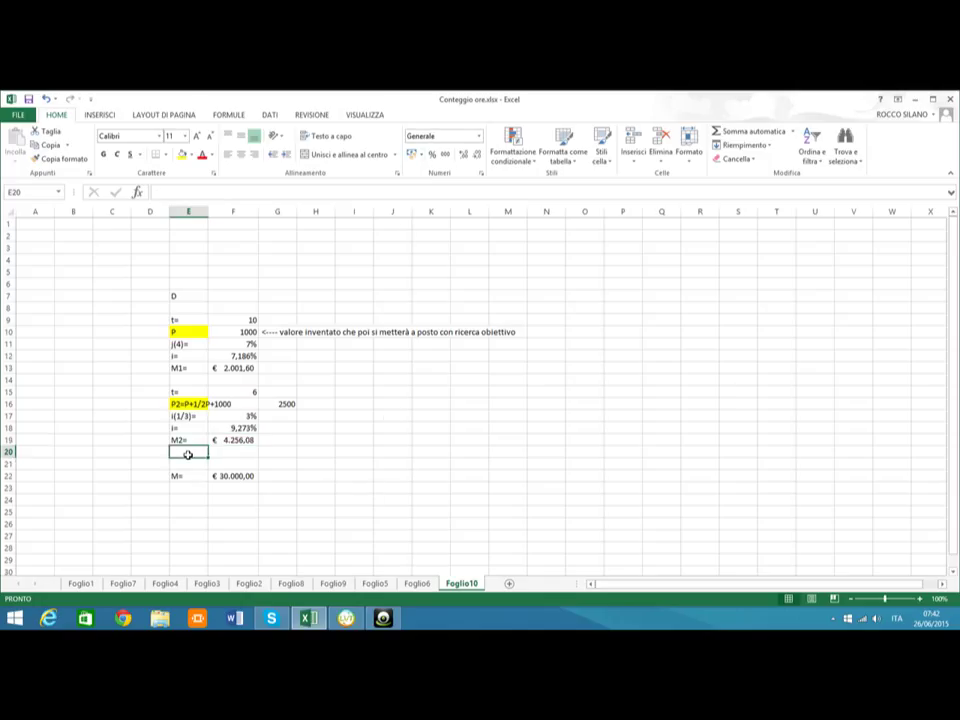
{"action": "type", "text": "M="}
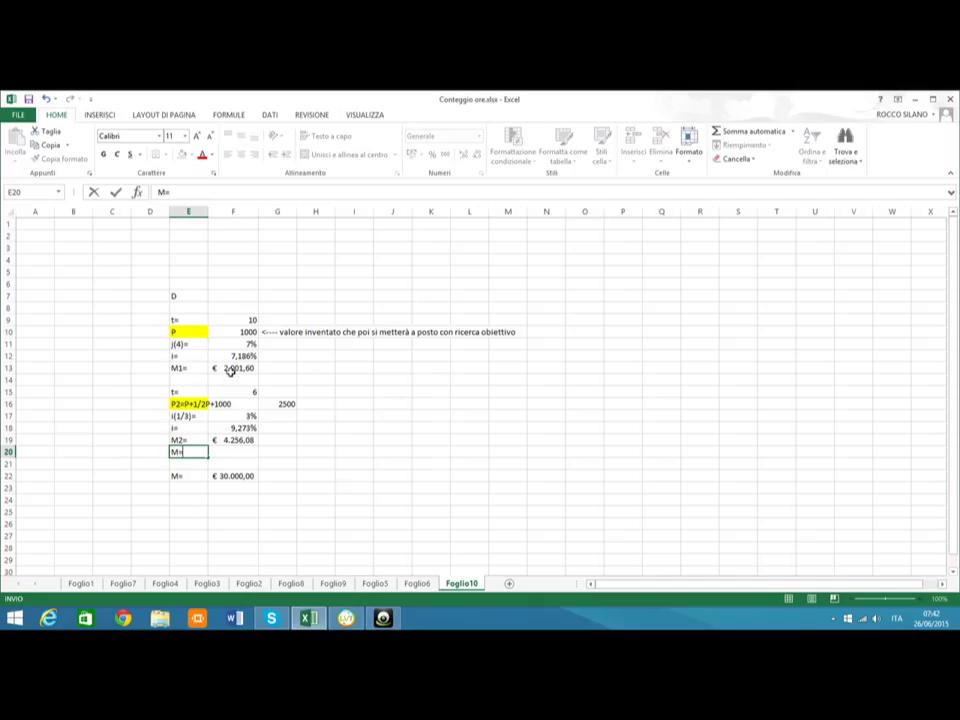
{"action": "left_click", "coordinate": [231, 371]}
{"action": "type", "text": "+"}
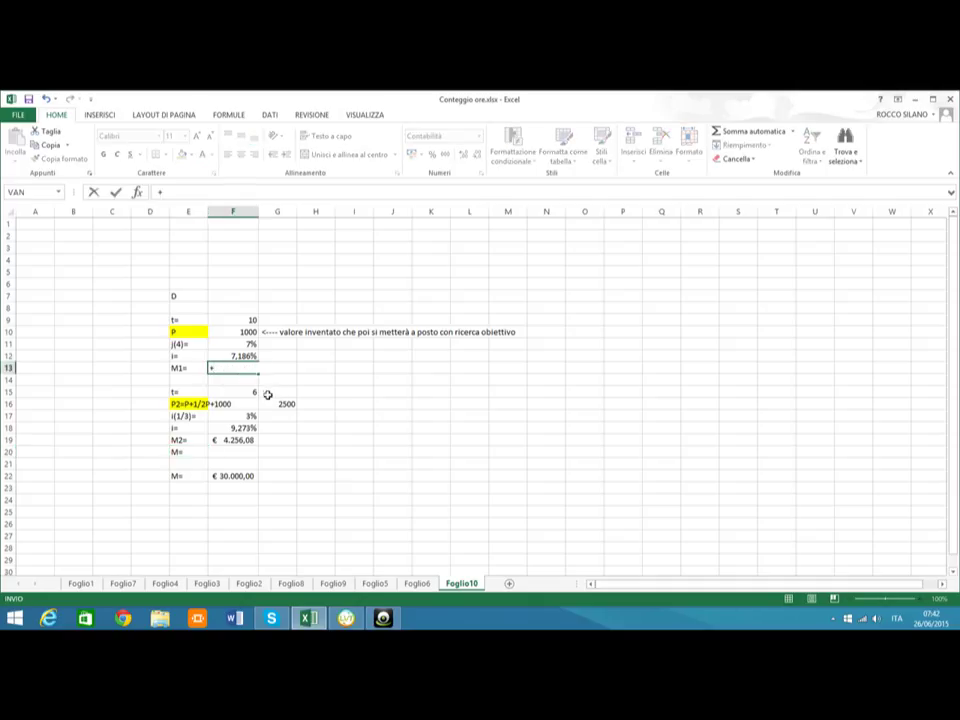
{"action": "key", "text": "Escape"}
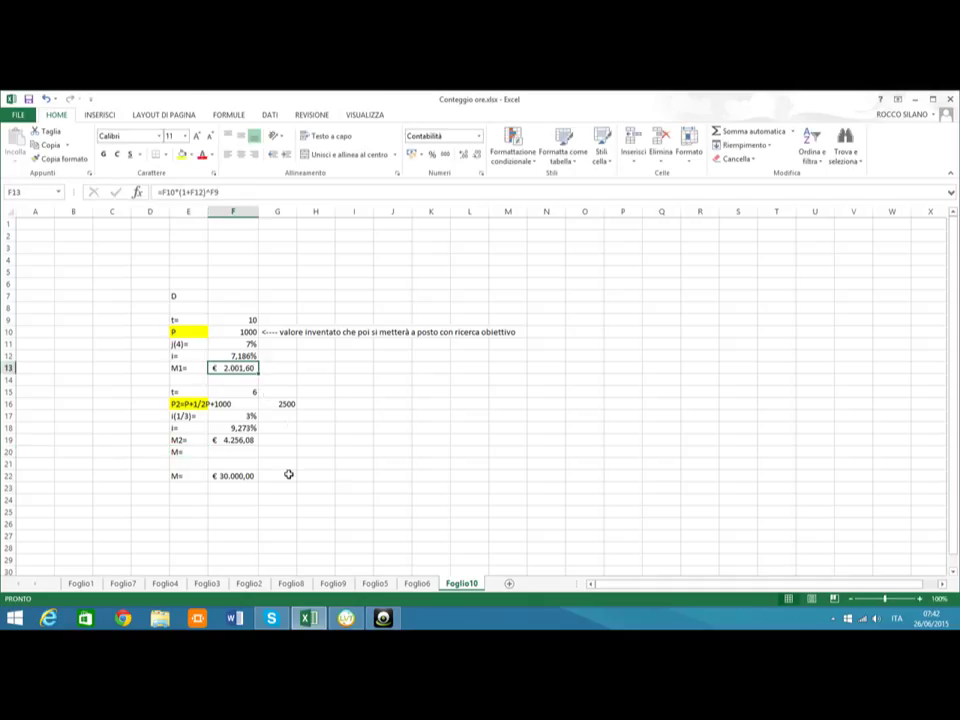
{"action": "left_click", "coordinate": [213, 455]}
{"action": "type", "text": "="}
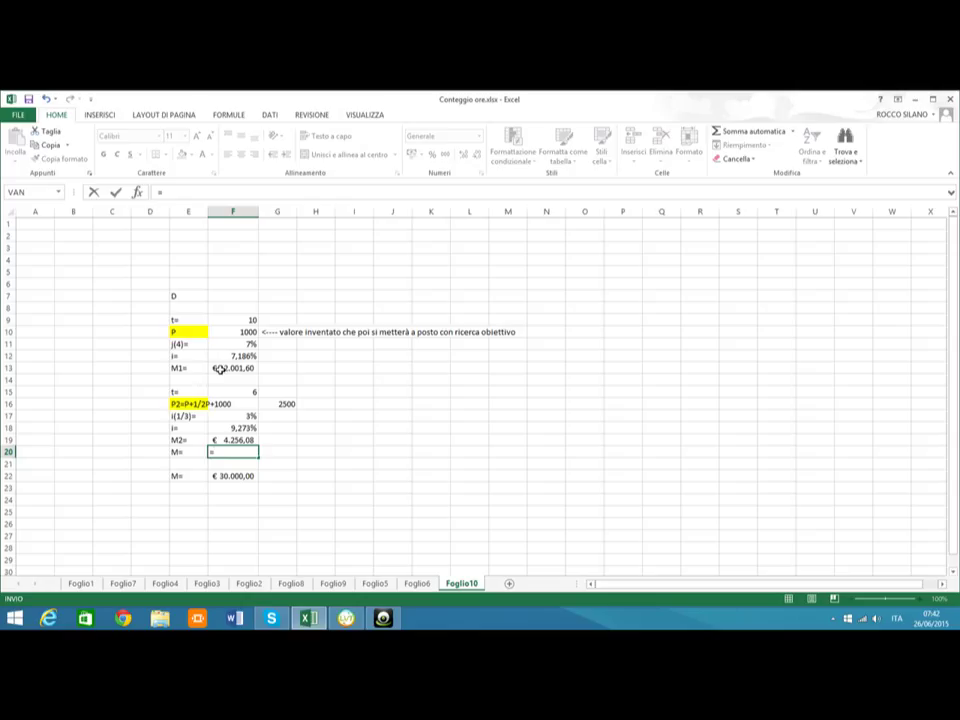
{"action": "left_click", "coordinate": [217, 368]}
{"action": "type", "text": "+"}
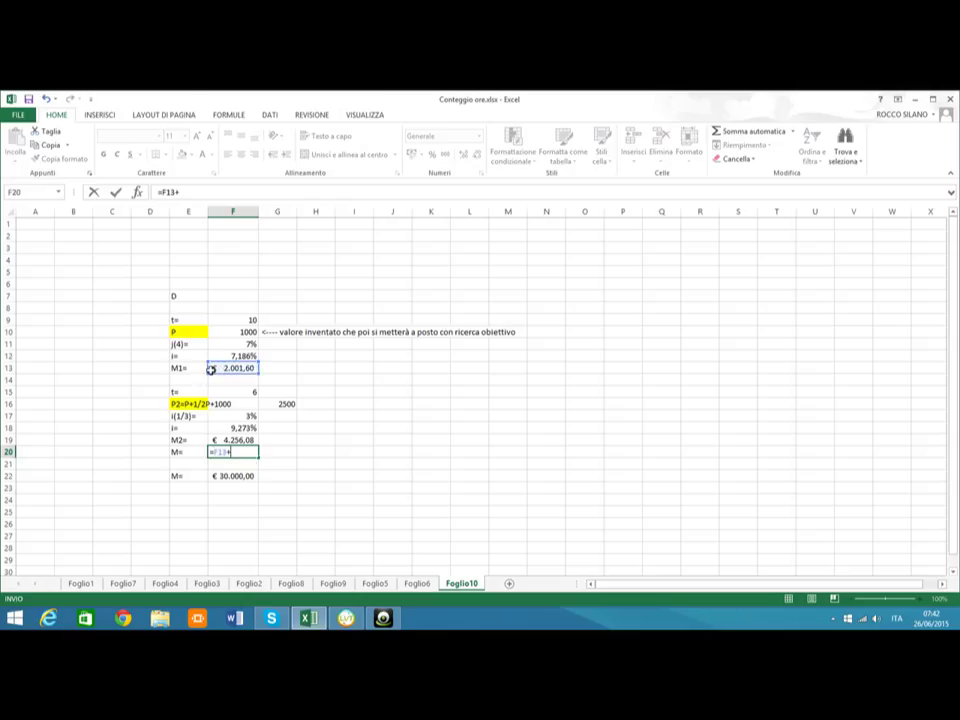
{"action": "left_click", "coordinate": [250, 439]}
{"action": "key", "text": "Return"}
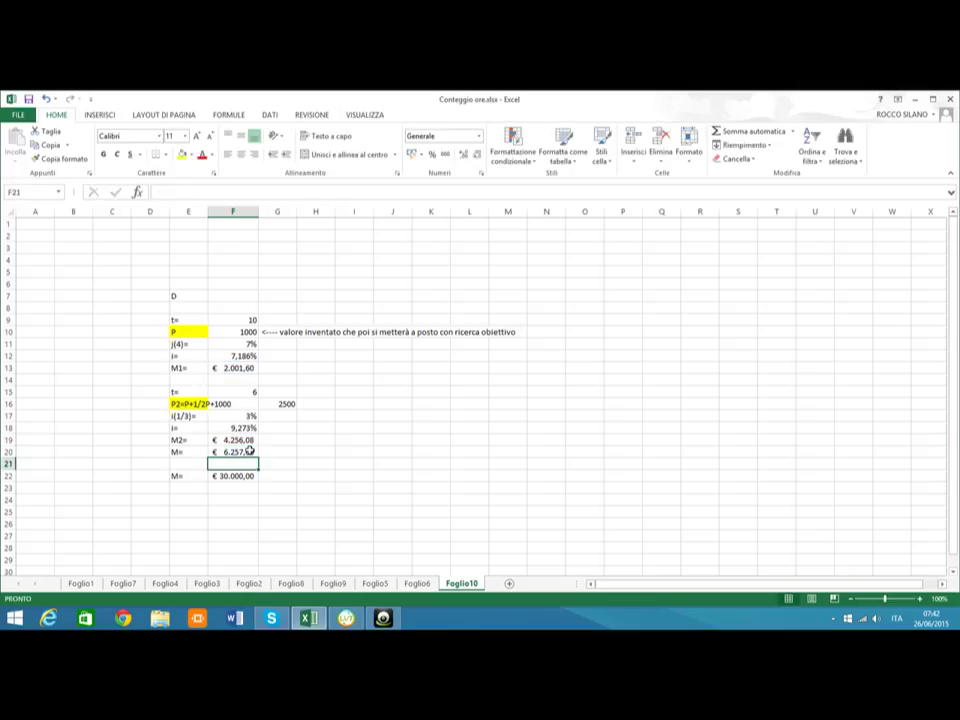
Add the note "<----- devo imporre che venga 30000" in G20 beside the total M.
{"action": "left_click", "coordinate": [277, 451]}
{"action": "double_click", "coordinate": [277, 451]}
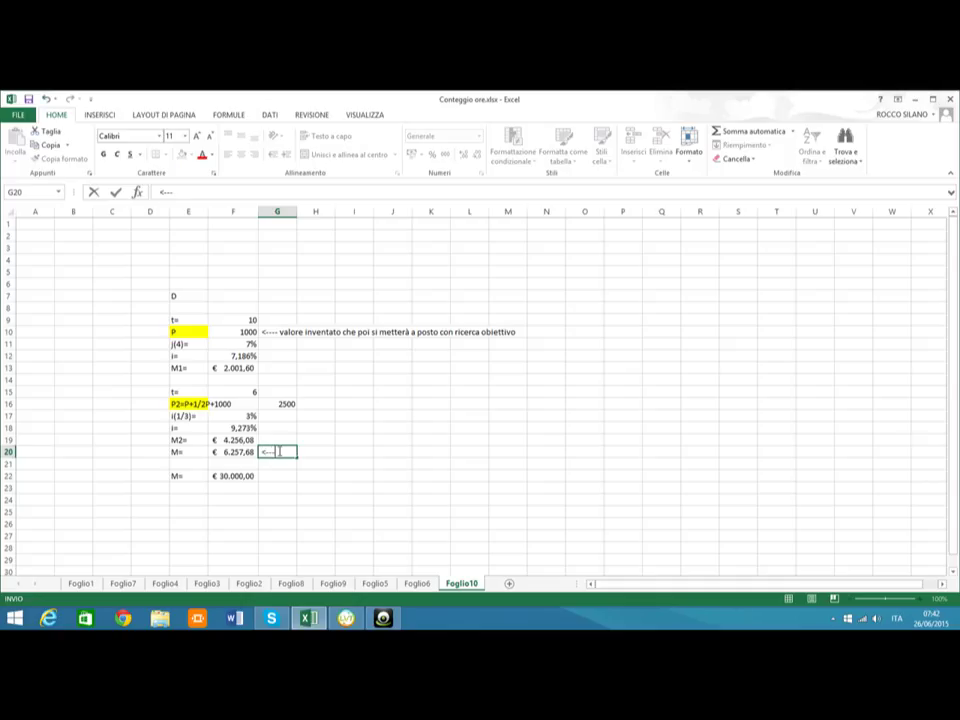
{"action": "type", "text": "<---- devo imporre che venga "}
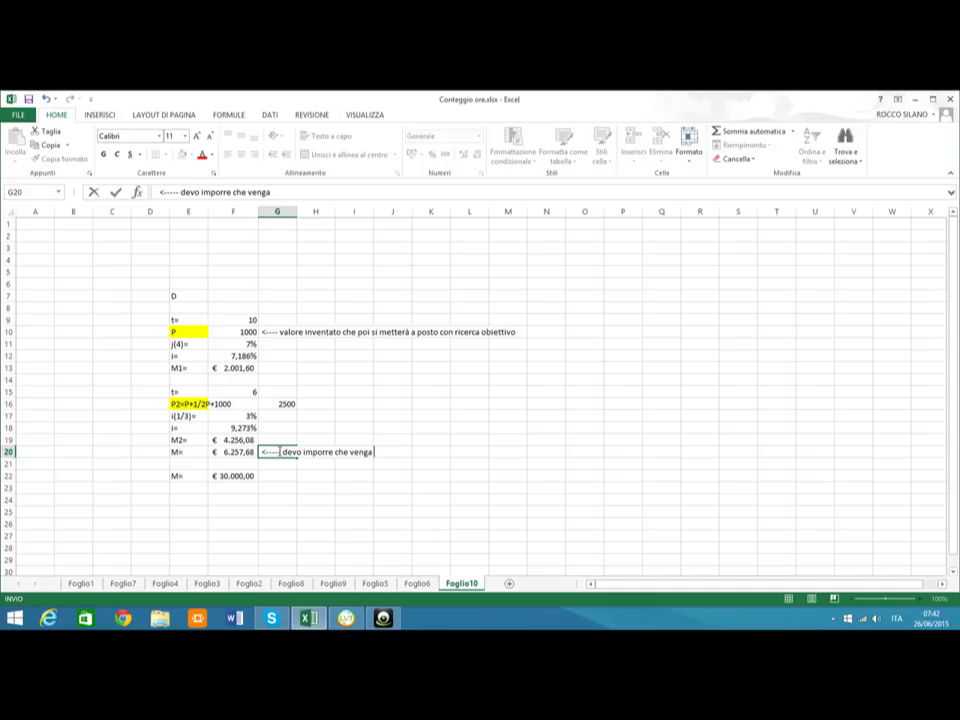
{"action": "type", "text": "30000"}
{"action": "key", "text": "Return"}
{"action": "left_click", "coordinate": [354, 487]}
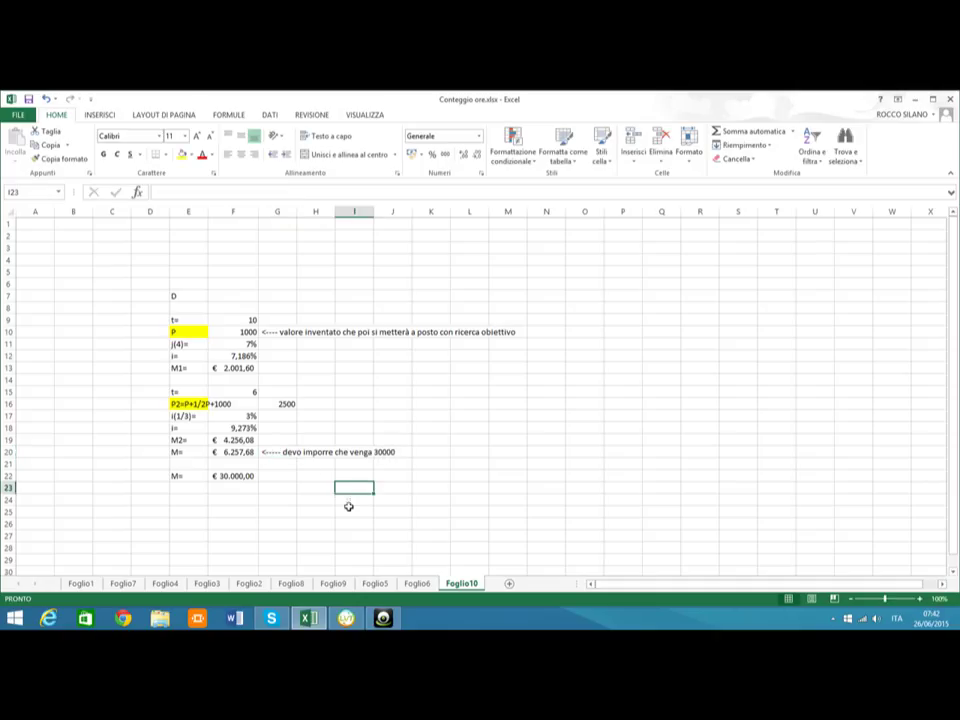
Run Goal Seek to bring the total in F20 to 30000 by changing the first payment in F10, and keep the solution.
{"action": "left_click", "coordinate": [269, 114]}
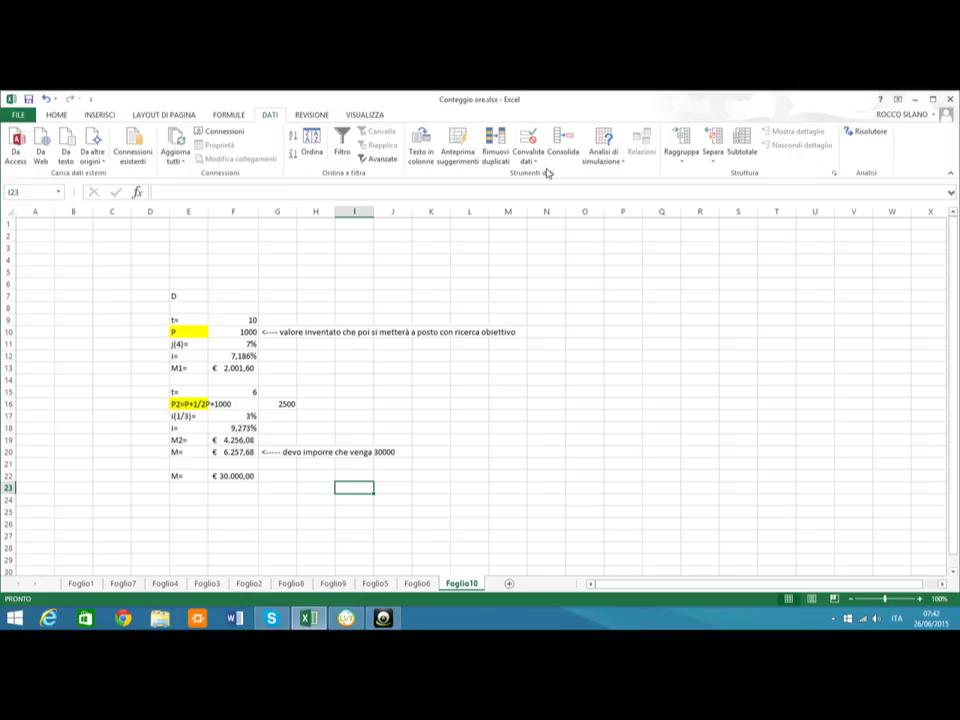
{"action": "left_click", "coordinate": [605, 152]}
{"action": "left_click", "coordinate": [621, 189]}
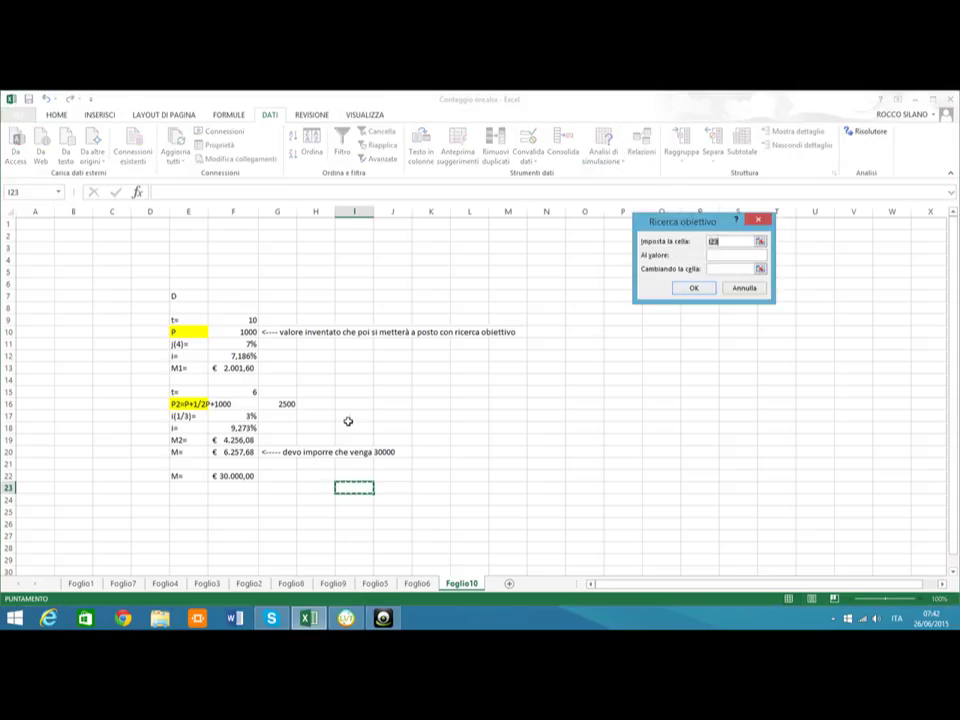
{"action": "left_click", "coordinate": [233, 452]}
{"action": "left_click", "coordinate": [719, 256]}
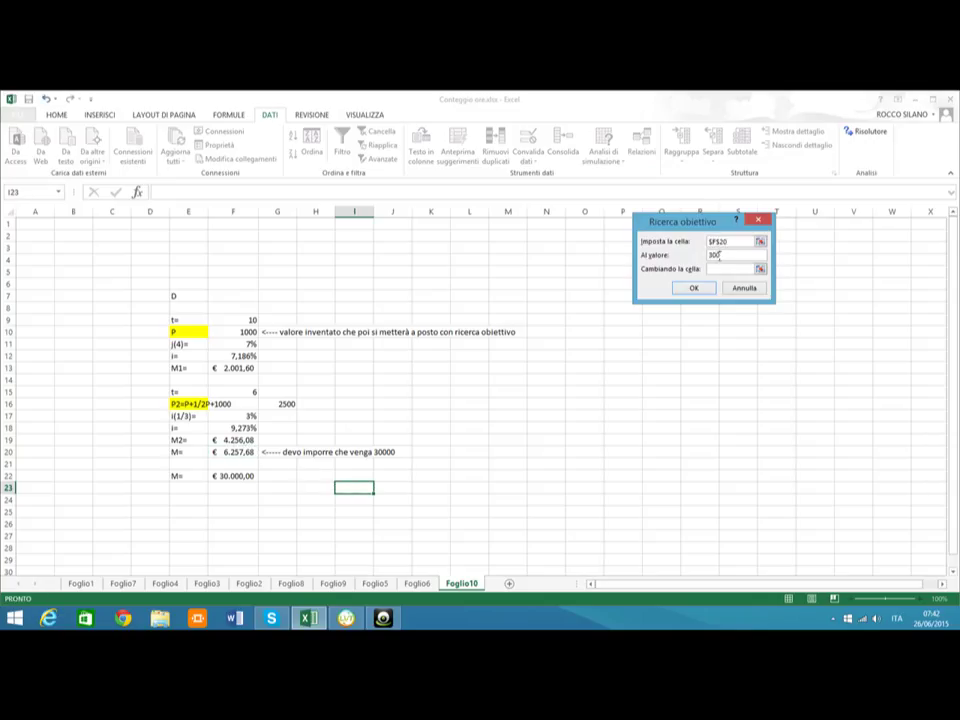
{"action": "left_click", "coordinate": [742, 269]}
{"action": "left_click", "coordinate": [247, 332]}
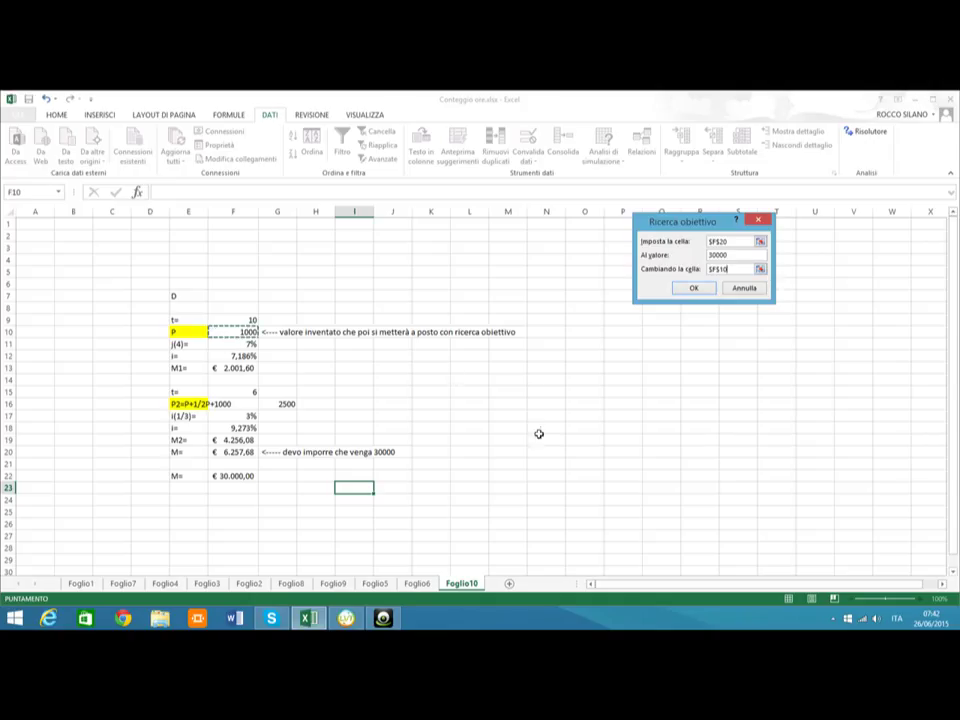
{"action": "left_click", "coordinate": [690, 288]}
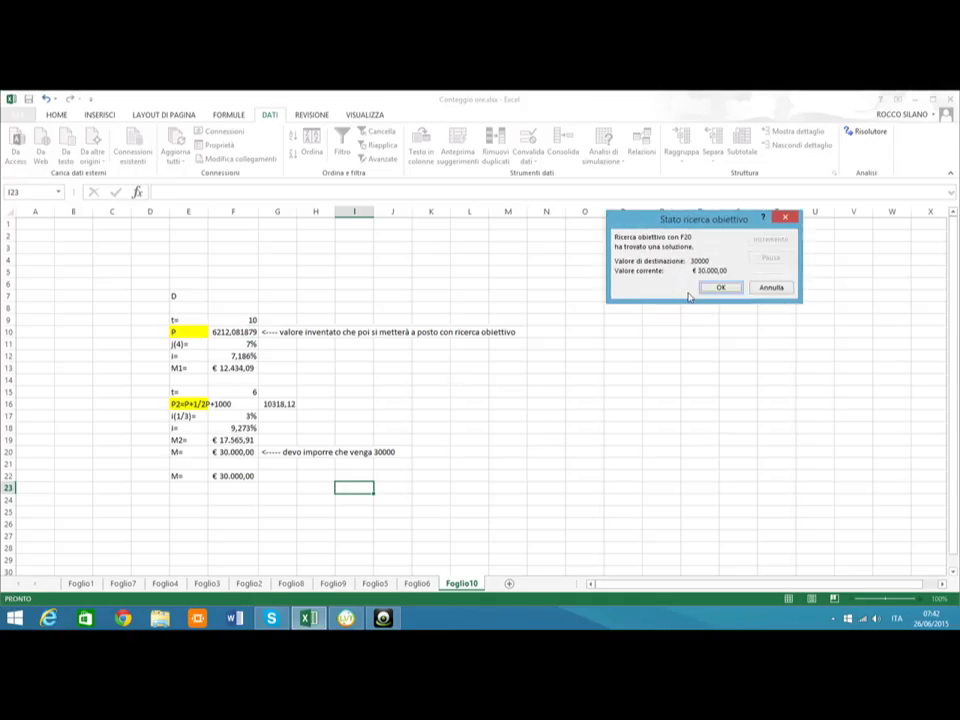
{"action": "left_click", "coordinate": [724, 288]}
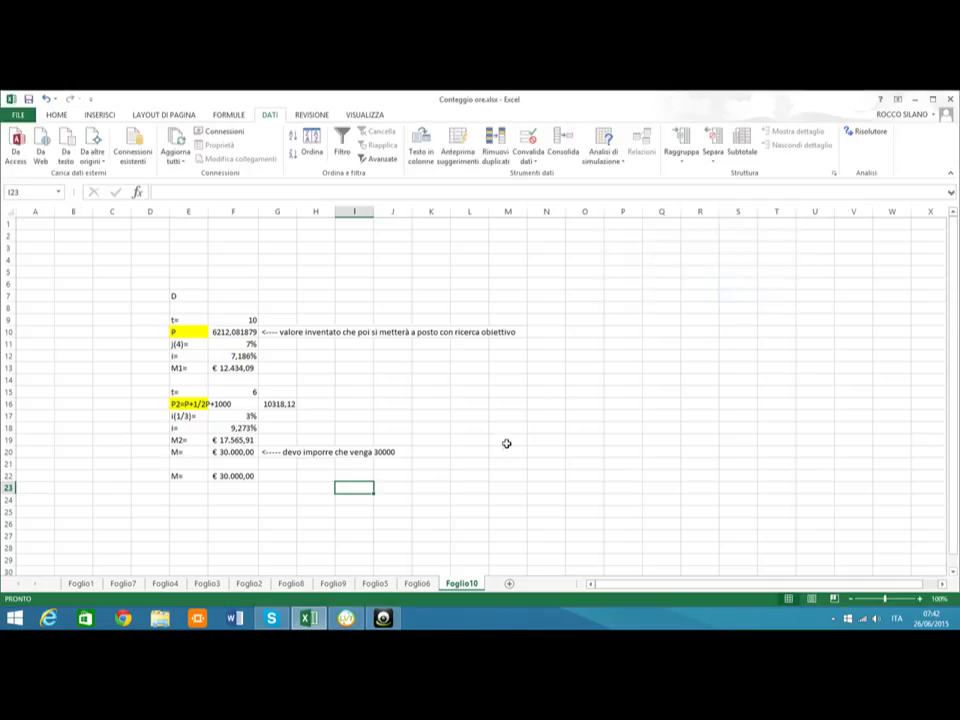
{"action": "left_click", "coordinate": [507, 441]}
Format the first payment P in F10 as a euro accounting amount and fill the cell yellow.
{"action": "left_click", "coordinate": [234, 332]}
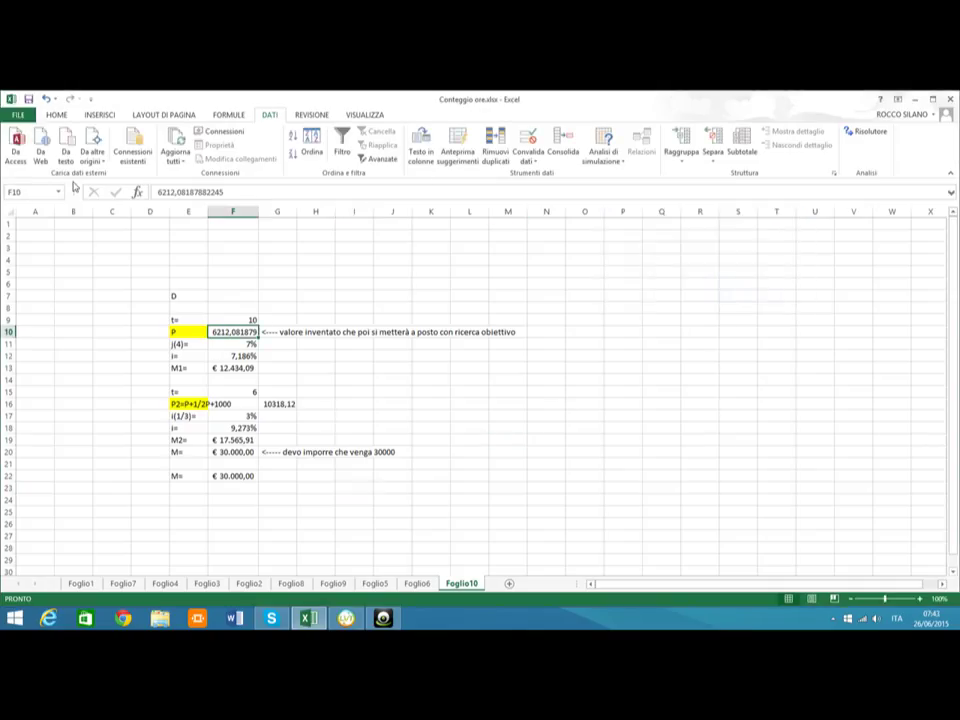
{"action": "left_click", "coordinate": [57, 115]}
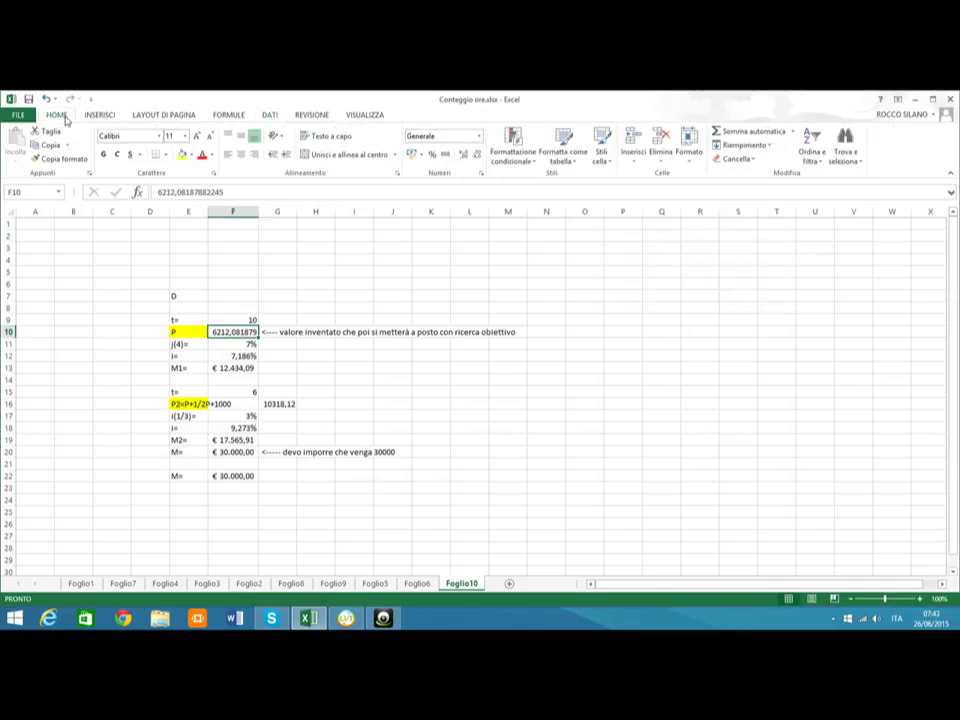
{"action": "left_click", "coordinate": [411, 154]}
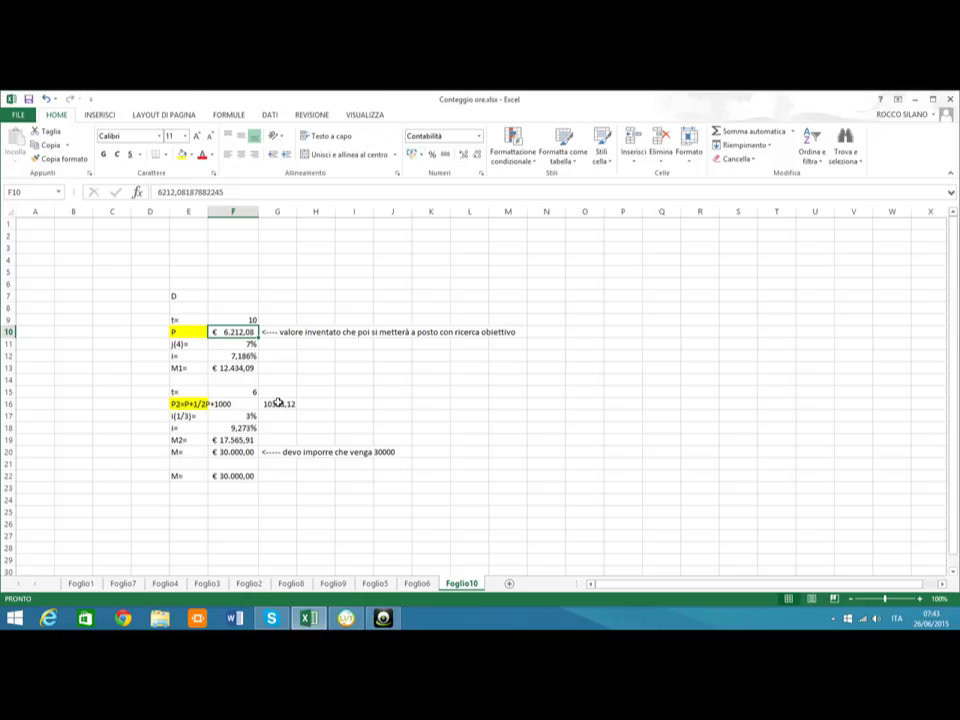
{"action": "left_click", "coordinate": [182, 154]}
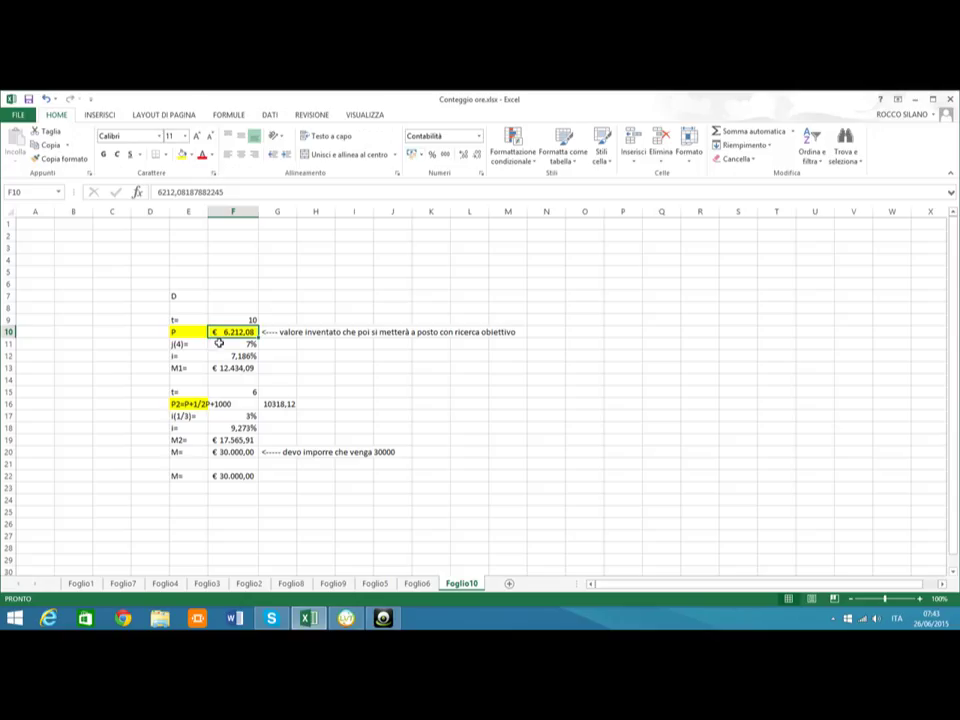
Give the second payment P2 in G16 the euro accounting format and a yellow fill.
{"action": "left_click", "coordinate": [287, 404]}
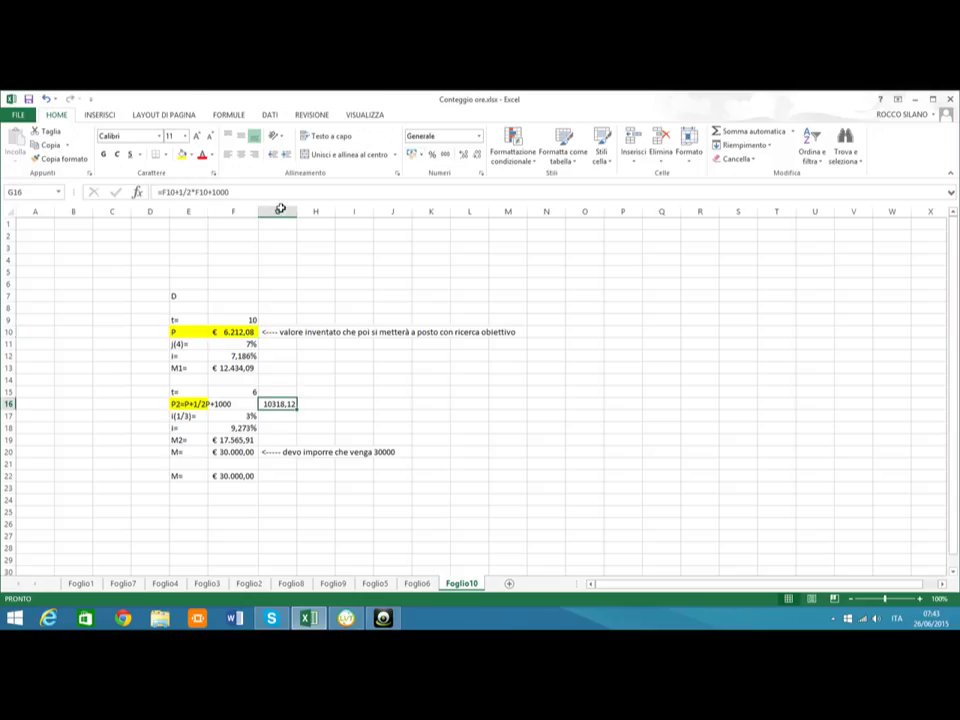
{"action": "left_click", "coordinate": [413, 155]}
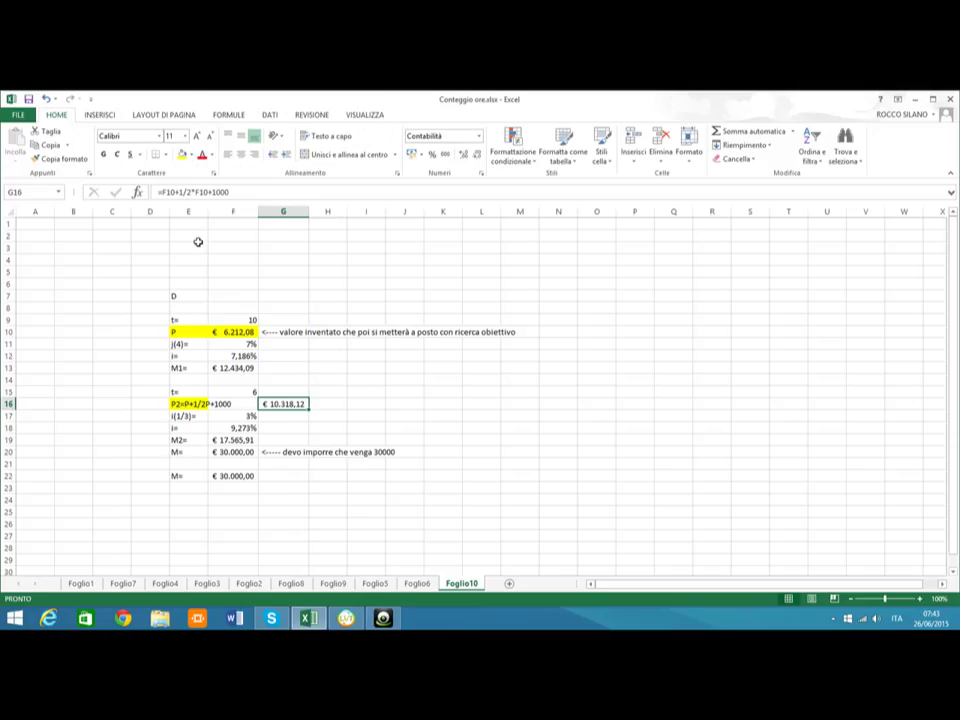
{"action": "left_click", "coordinate": [183, 157]}
{"action": "left_click", "coordinate": [528, 466]}
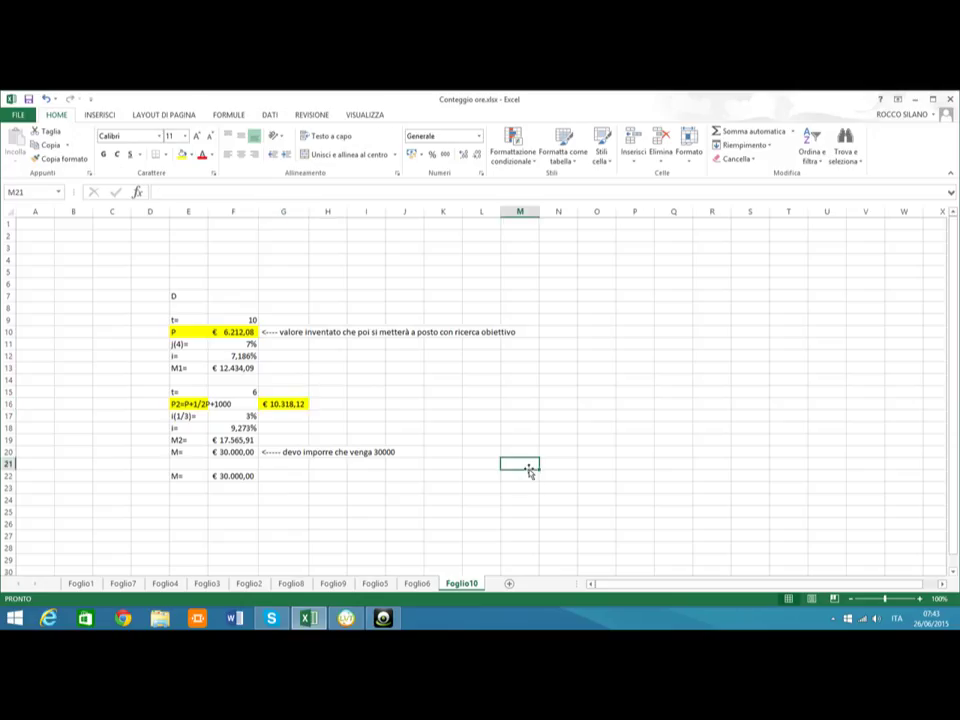
Enter the heading "esercizio 2" in E6 above the worked problem.
{"action": "left_click", "coordinate": [176, 286]}
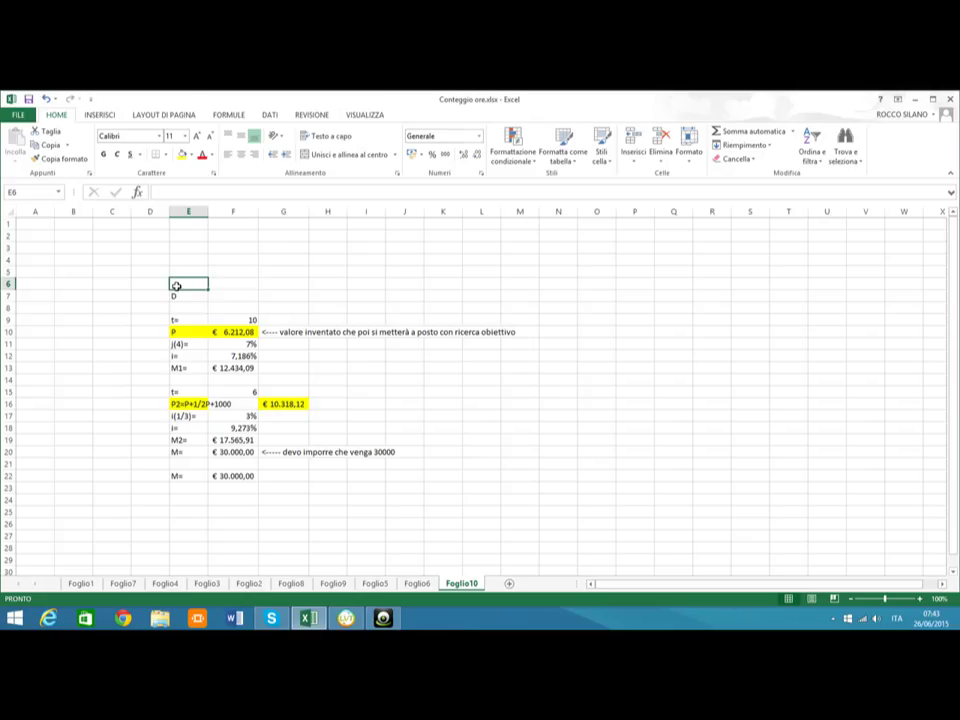
{"action": "type", "text": "esercviz"}
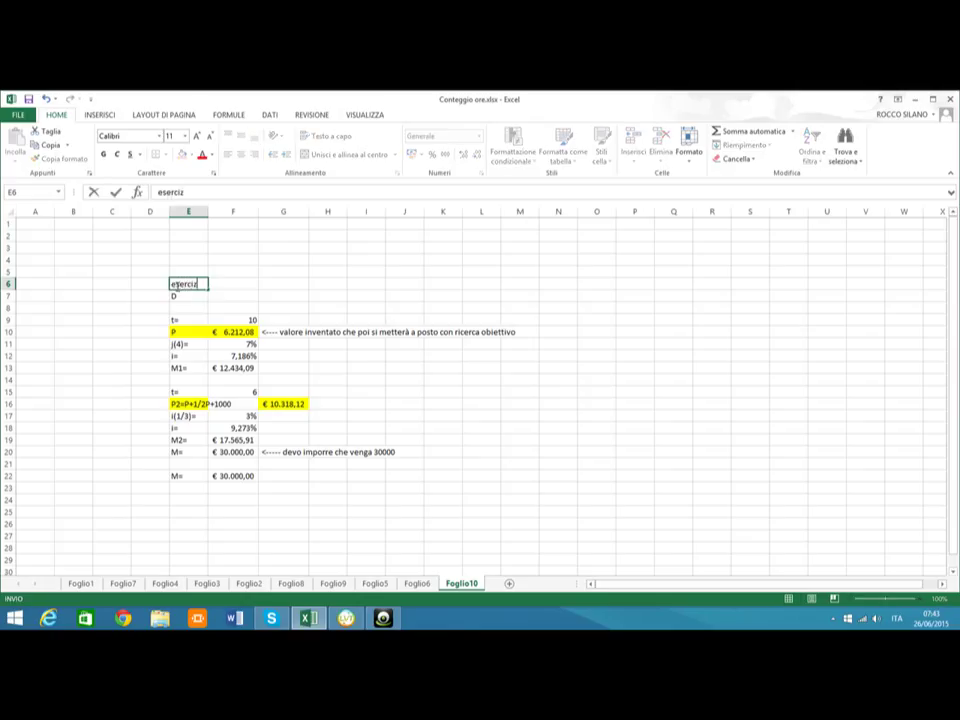
{"action": "type", "text": "io 2"}
{"action": "left_click", "coordinate": [428, 388]}
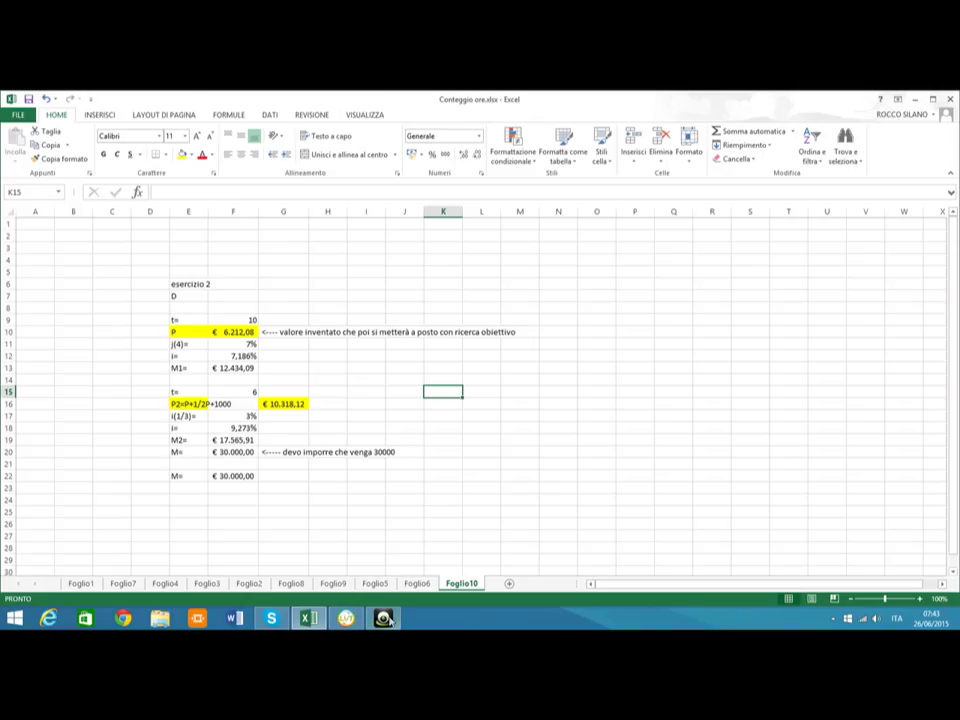